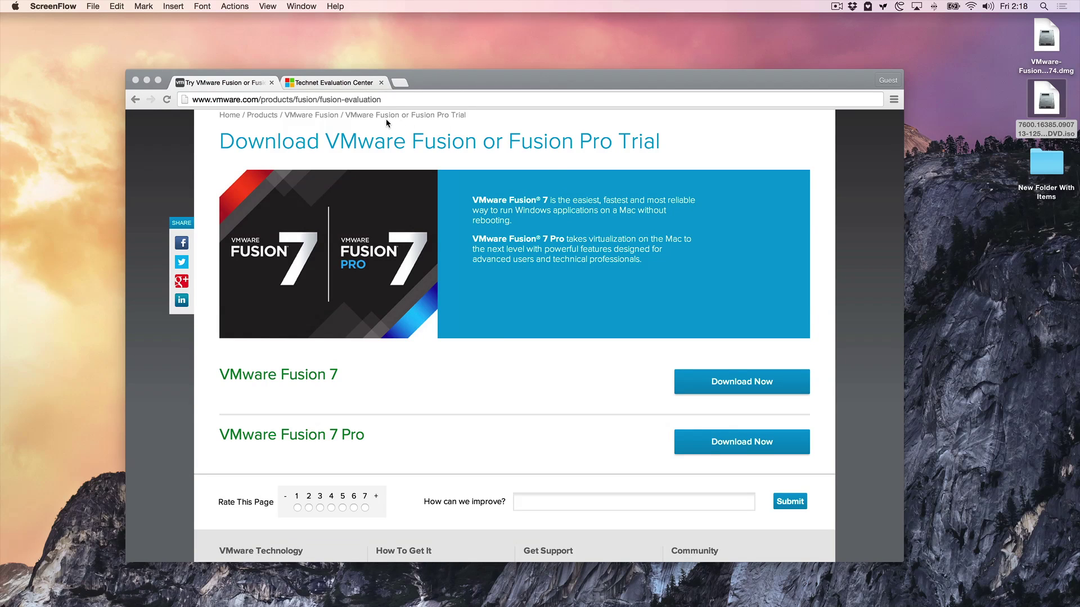
Switch between the VMware Fusion trial and Technet tabs, ending on the Windows 7 Enterprise download page.
left_click(226, 87)
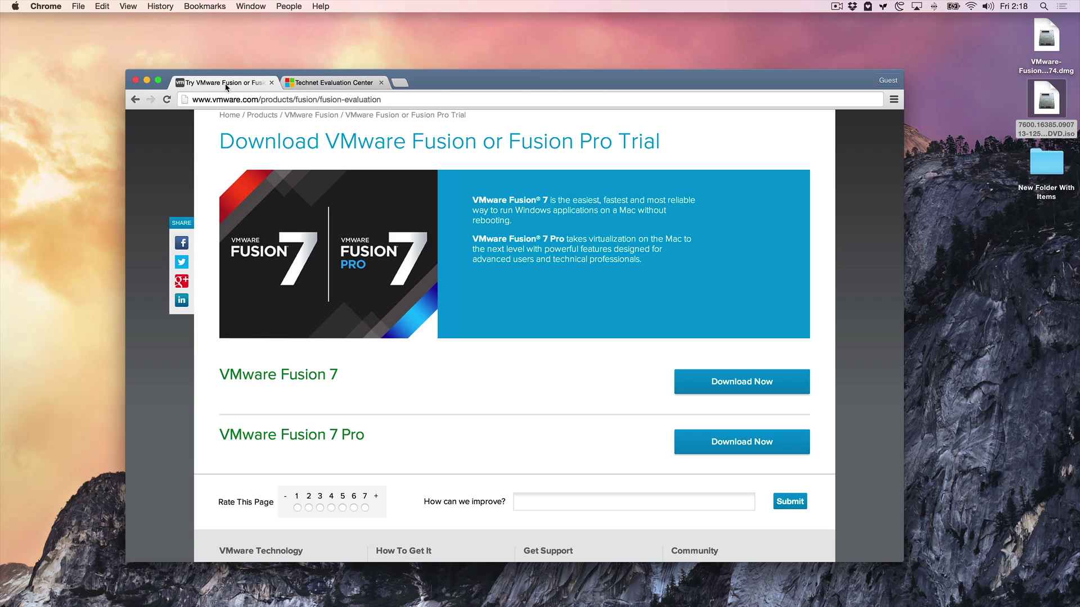
left_click(236, 101)
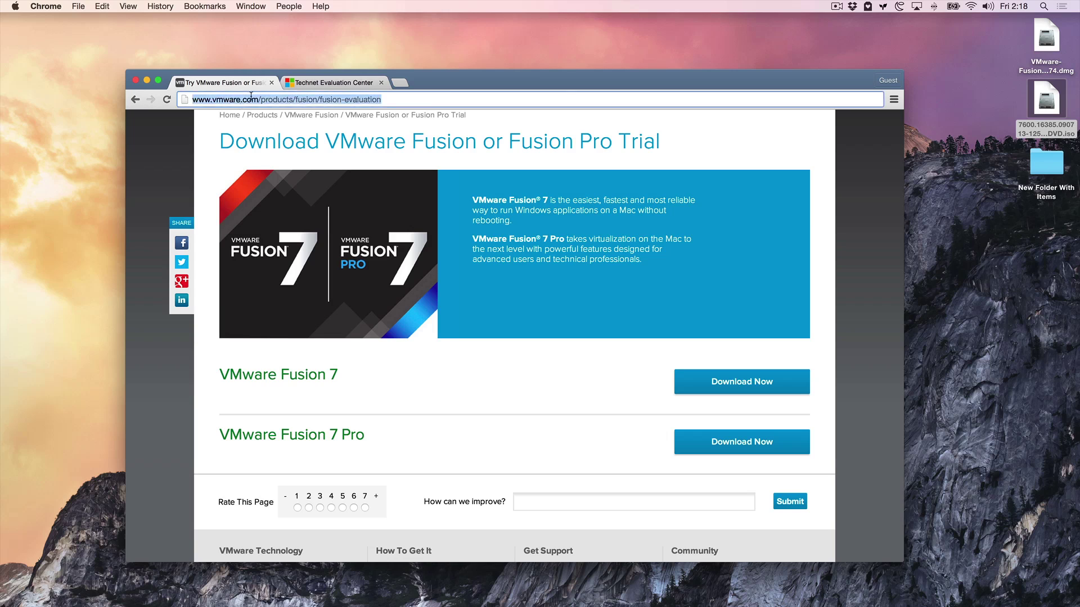
left_click(319, 85)
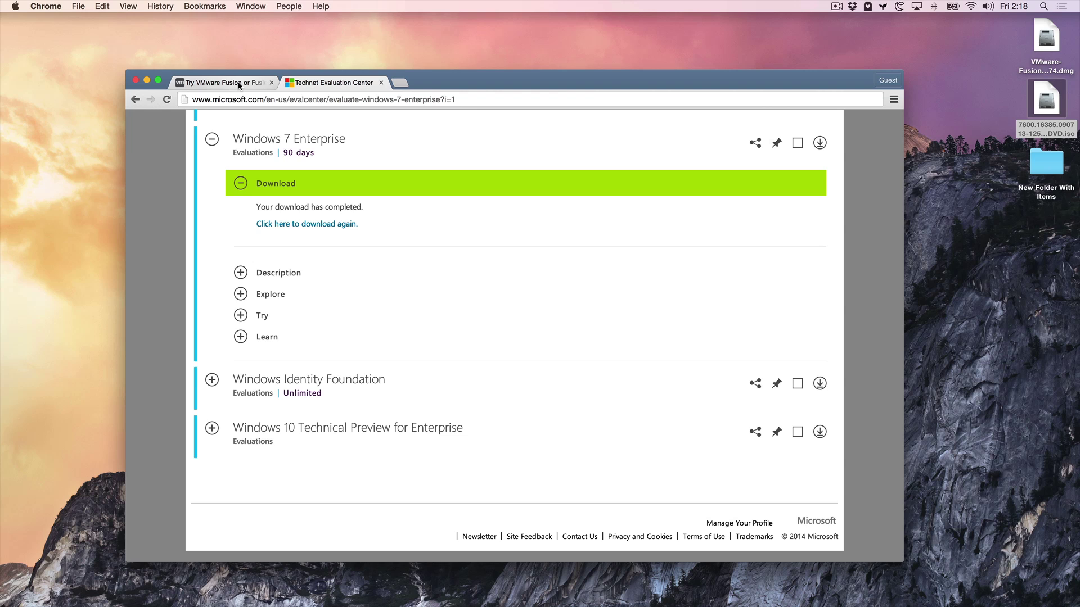
left_click(240, 84)
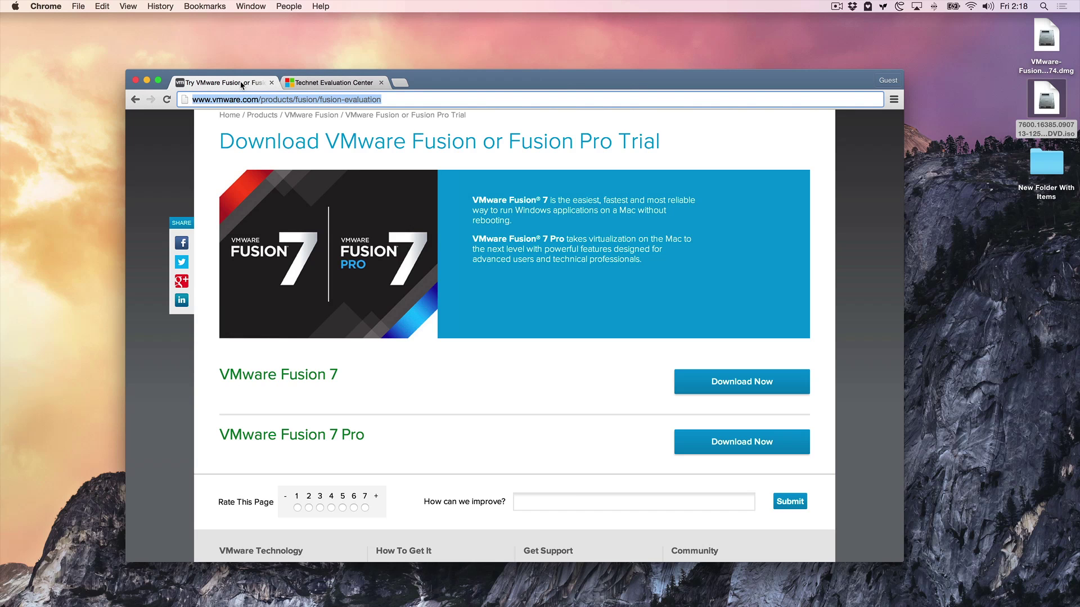
left_click(265, 98)
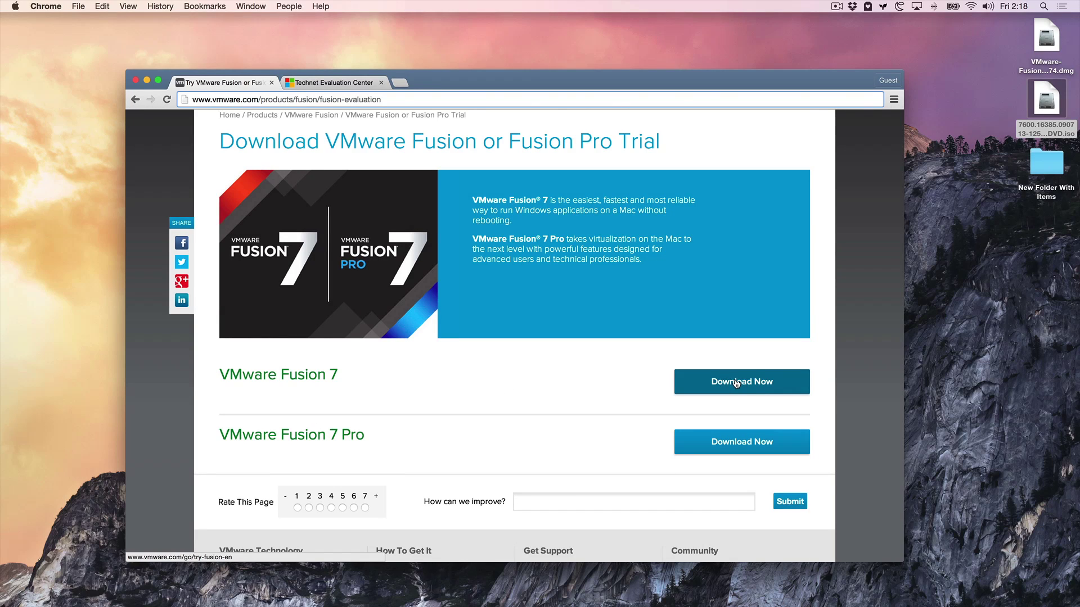
left_click(1046, 40)
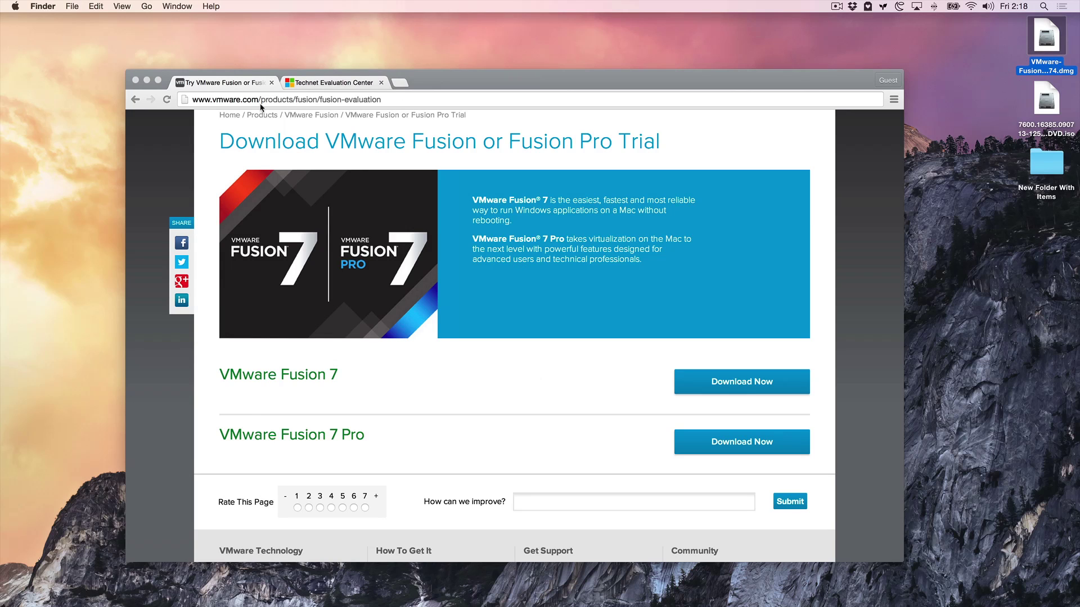
left_click(334, 82)
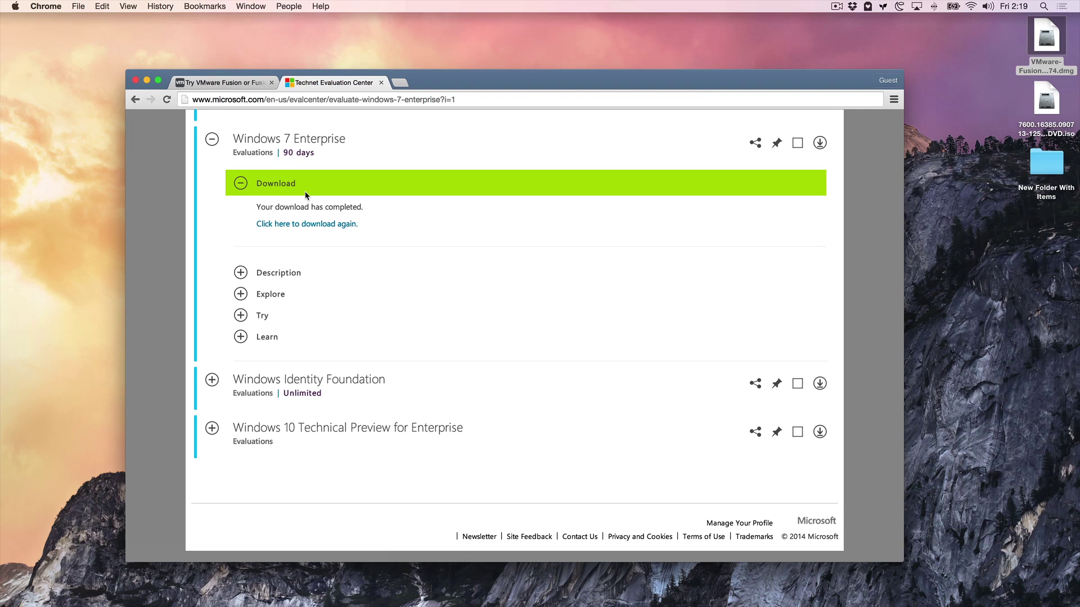
Complete the Windows 7 Enterprise evaluation registration to start the download.
left_click(299, 224)
left_click(300, 226)
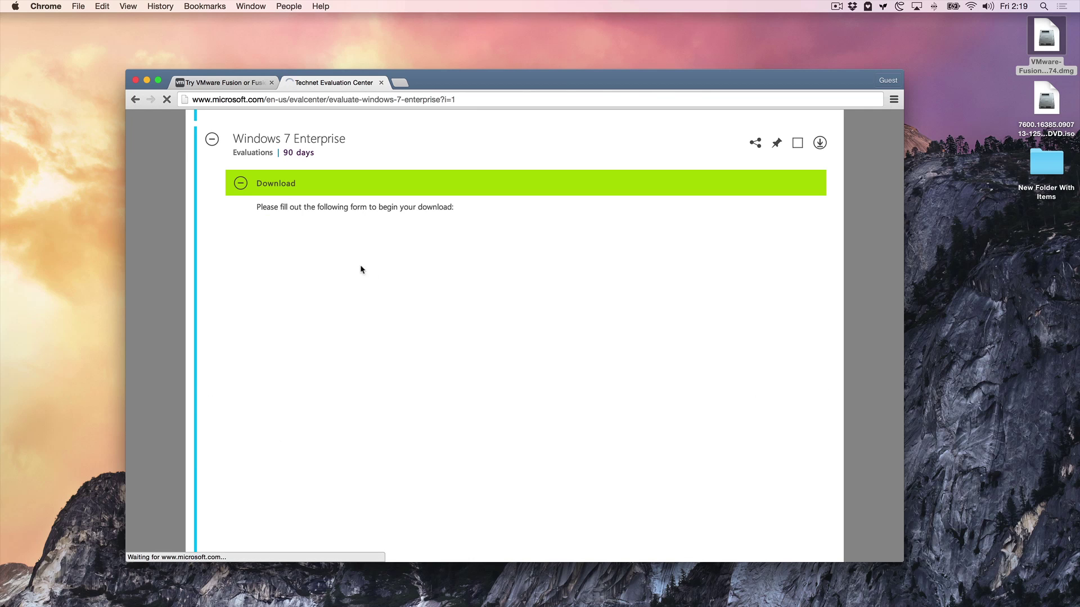
scroll(397, 324, "down", 5)
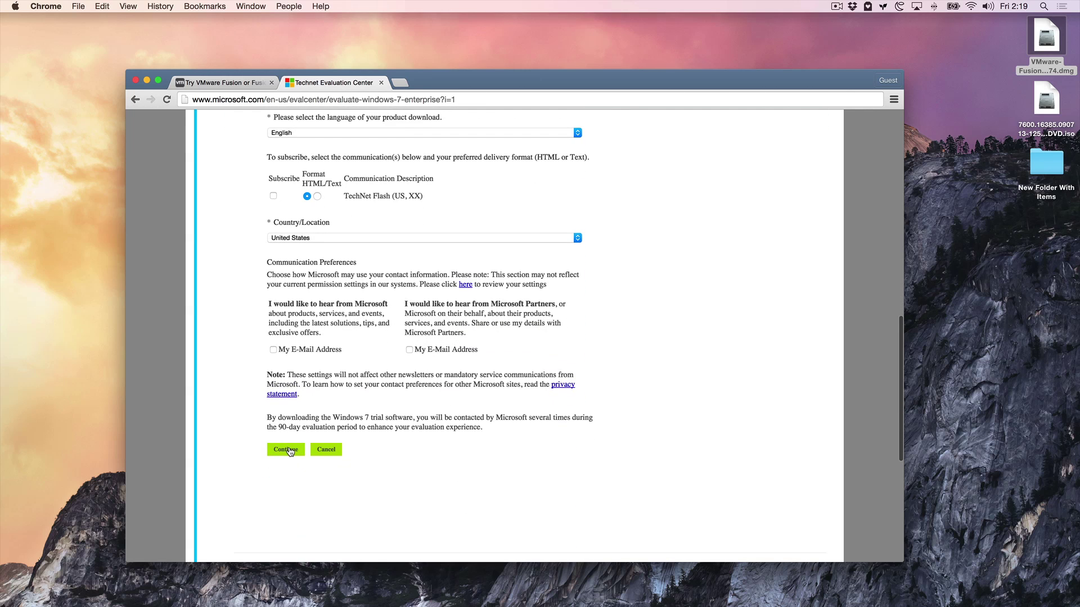
left_click(289, 450)
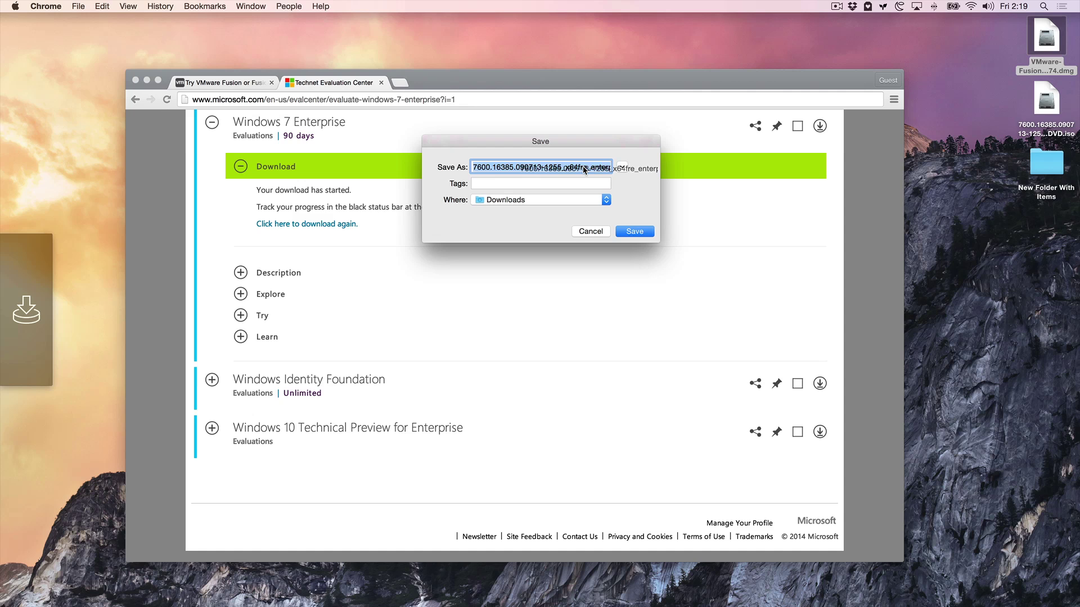
Set the ISO save location to Desktop, then cancel the save prompt.
left_click_drag(572, 167, 660, 168)
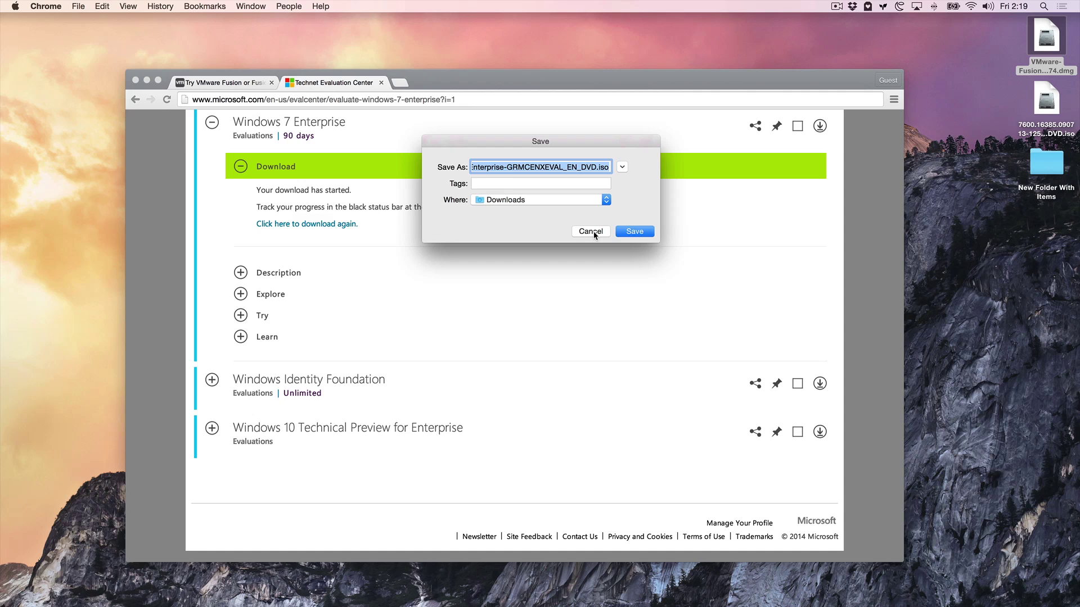
left_click(603, 202)
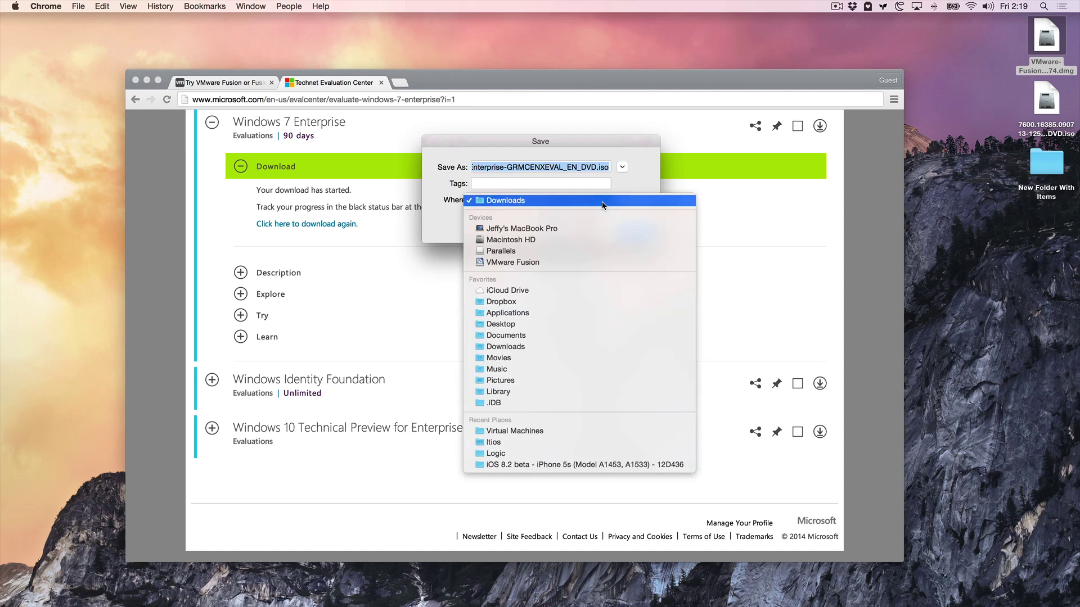
left_click(506, 325)
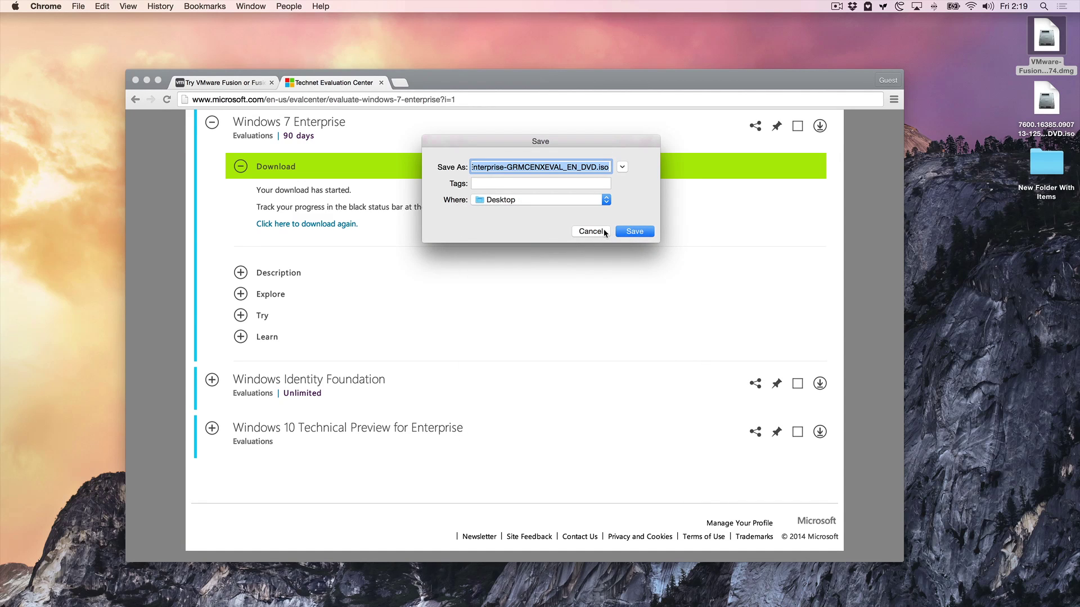
left_click(599, 233)
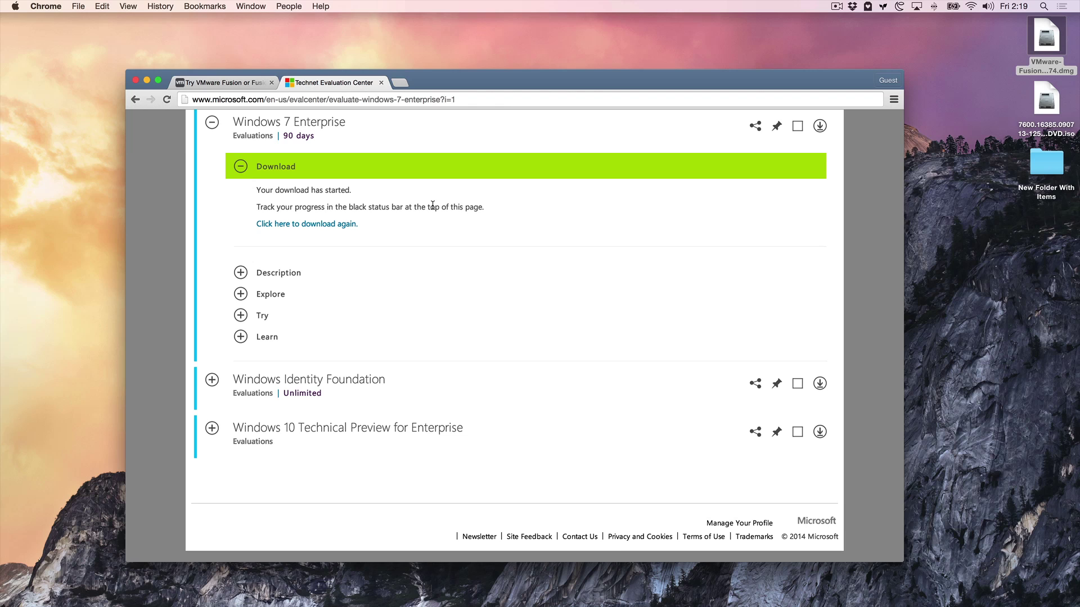
View the Get Info details of the 3.12 GB Windows 7 ISO, then close the info window.
left_click(1055, 53)
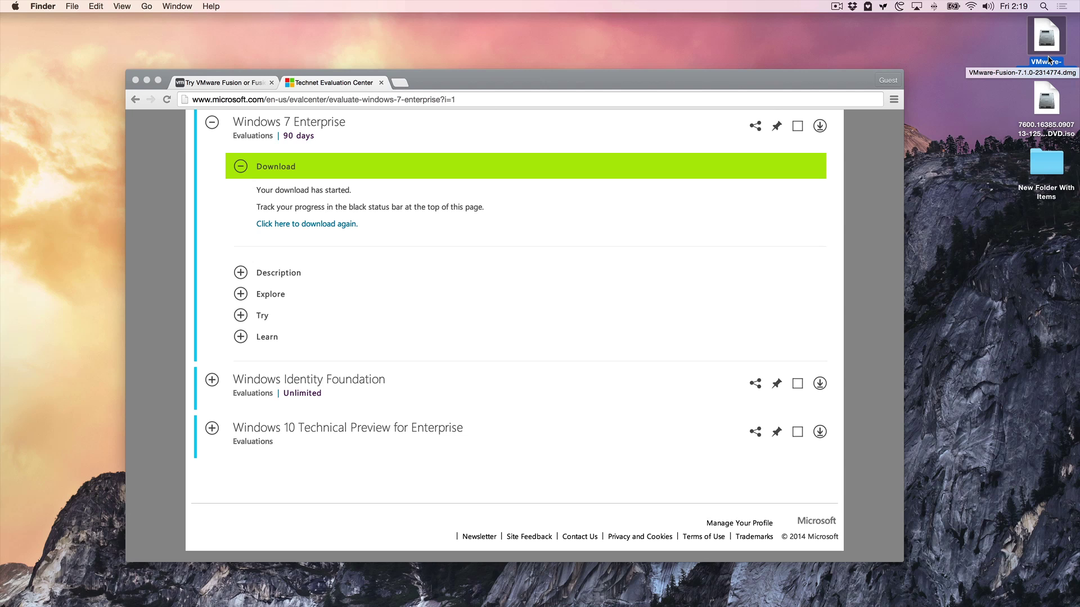
right_click(1047, 99)
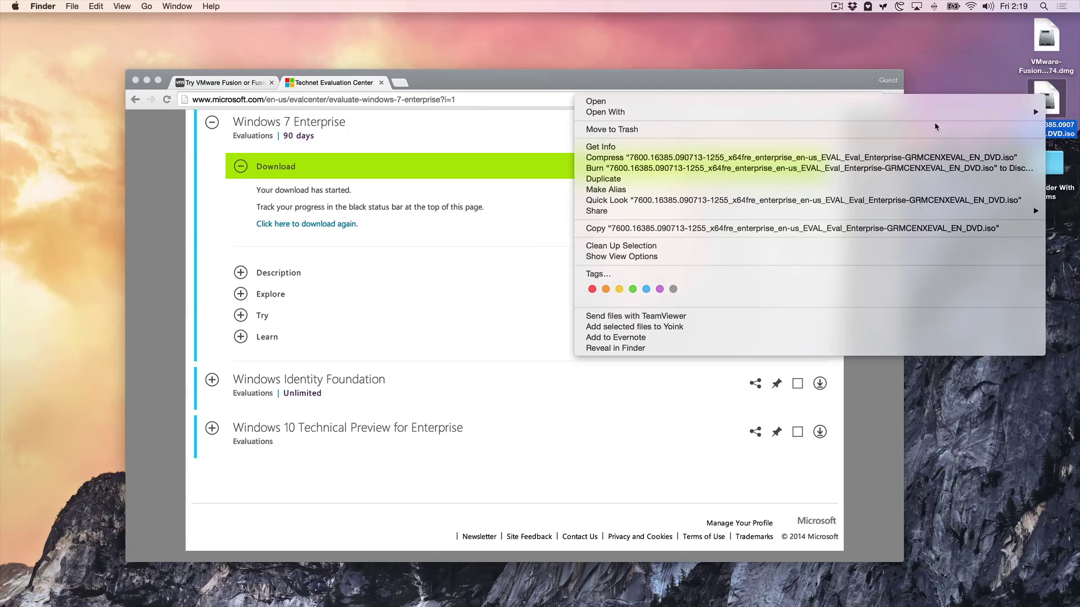
left_click(911, 150)
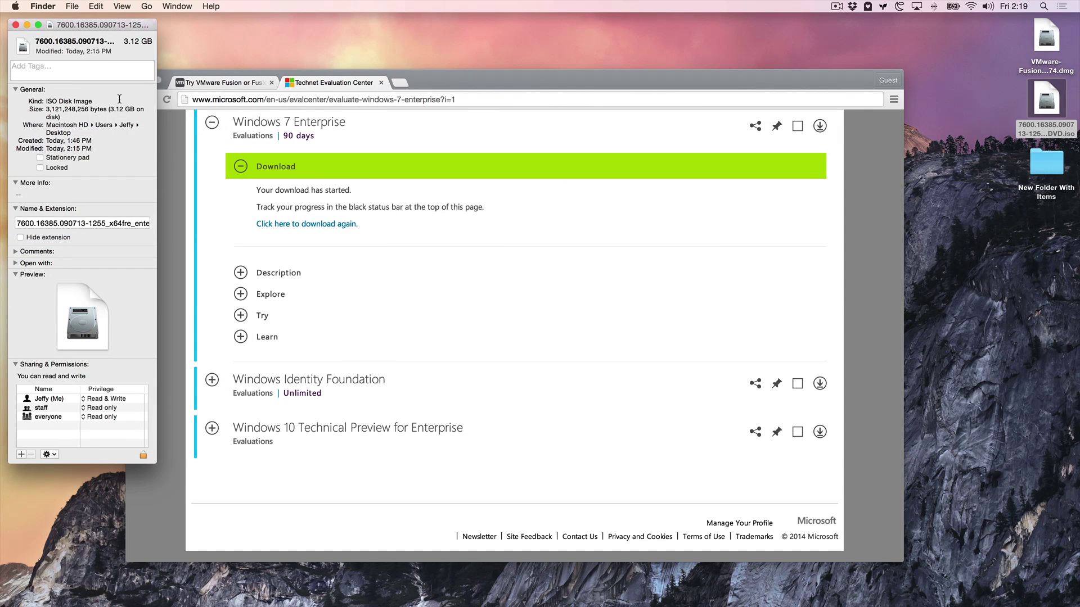
left_click(16, 25)
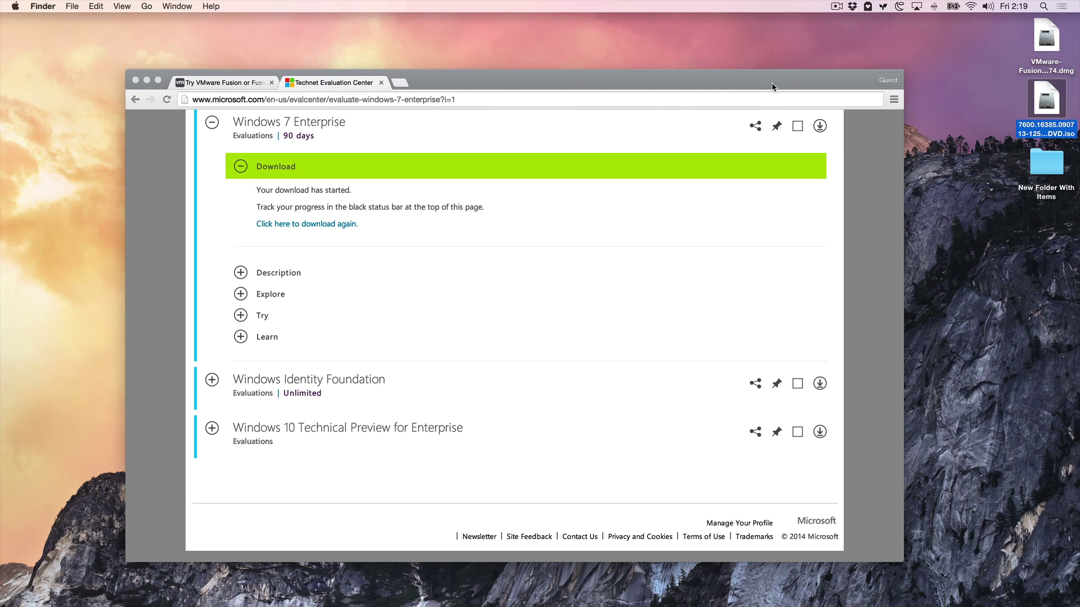
Select the desktop files in turn and minimize Chrome, leaving the bare desktop.
left_click(1005, 103)
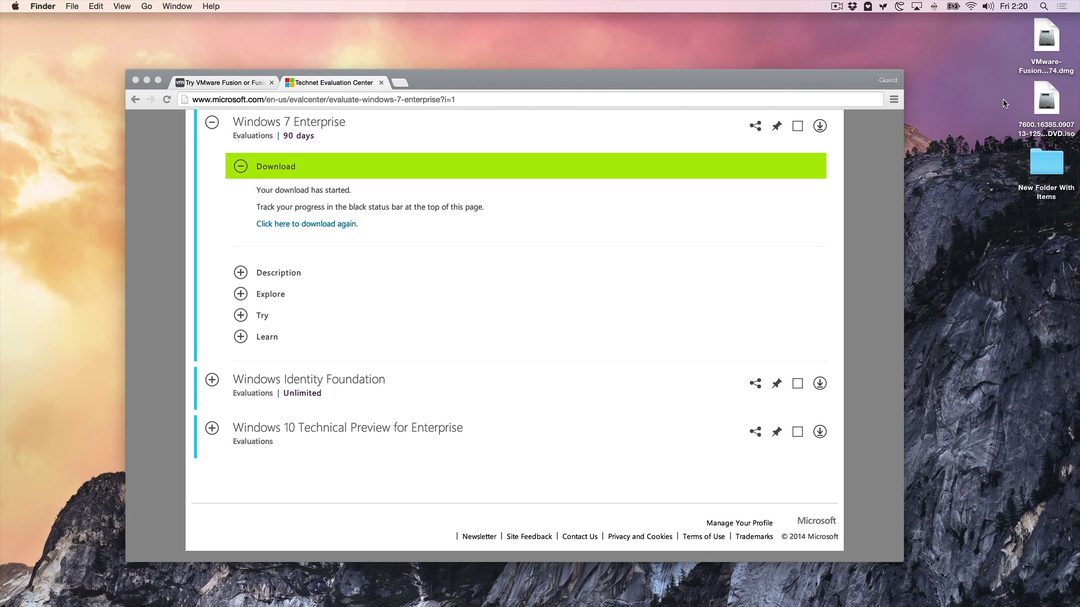
left_click(1053, 45)
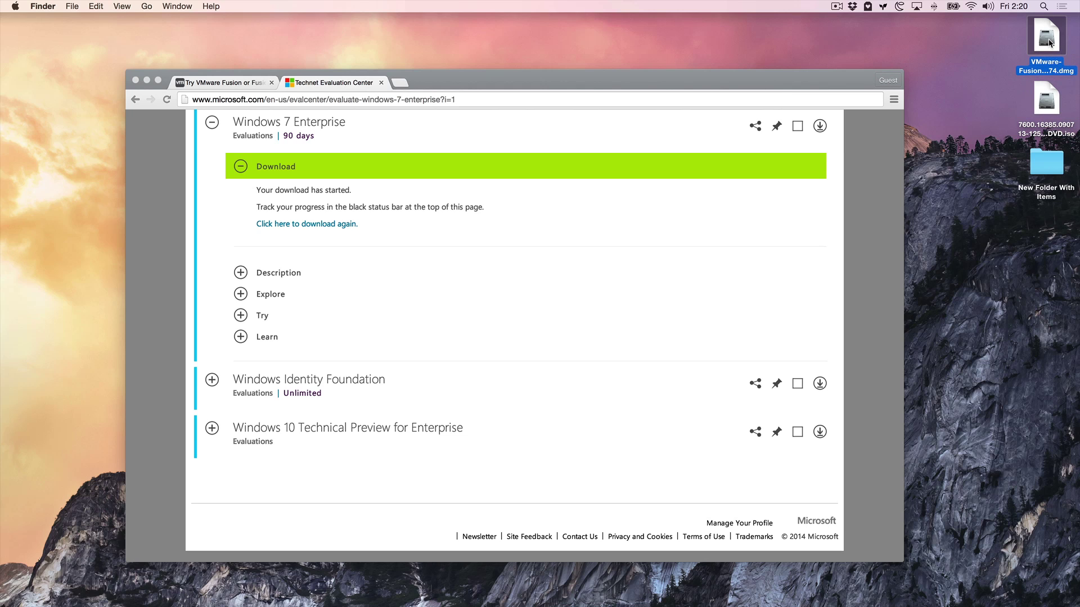
left_click(1047, 103)
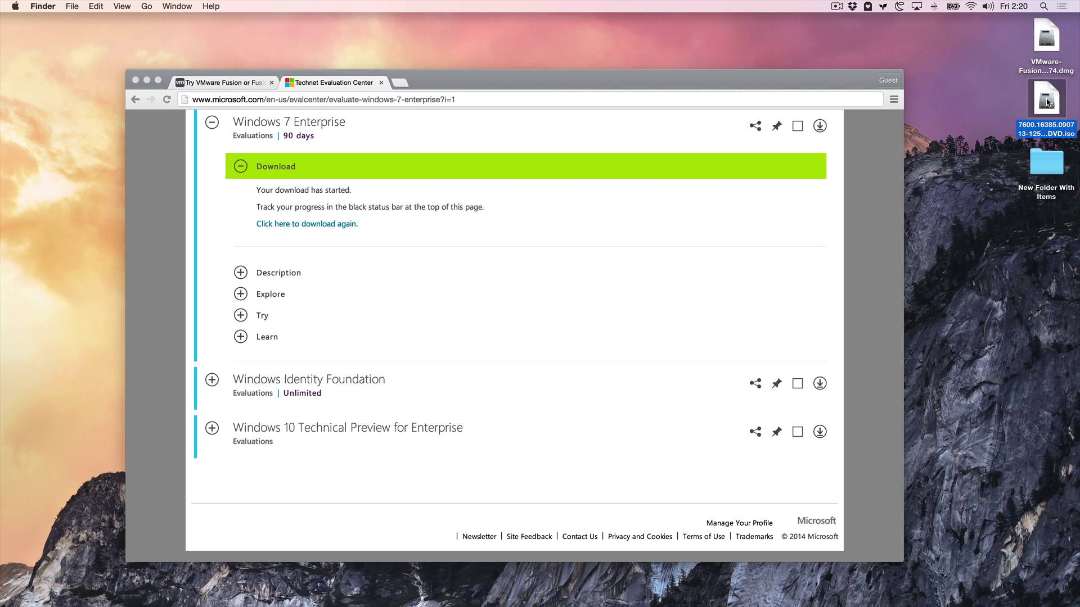
left_click(146, 81)
left_click(790, 163)
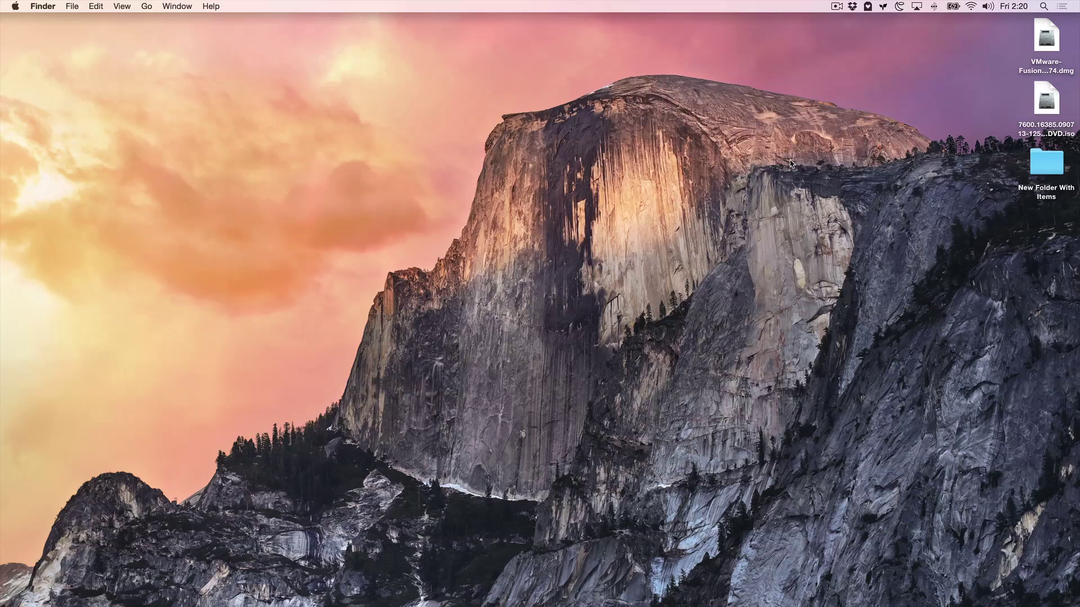
Open the VMware Fusion disk image and launch the app, confirming the downloaded-app warning.
left_click(1047, 49)
double_click(1047, 50)
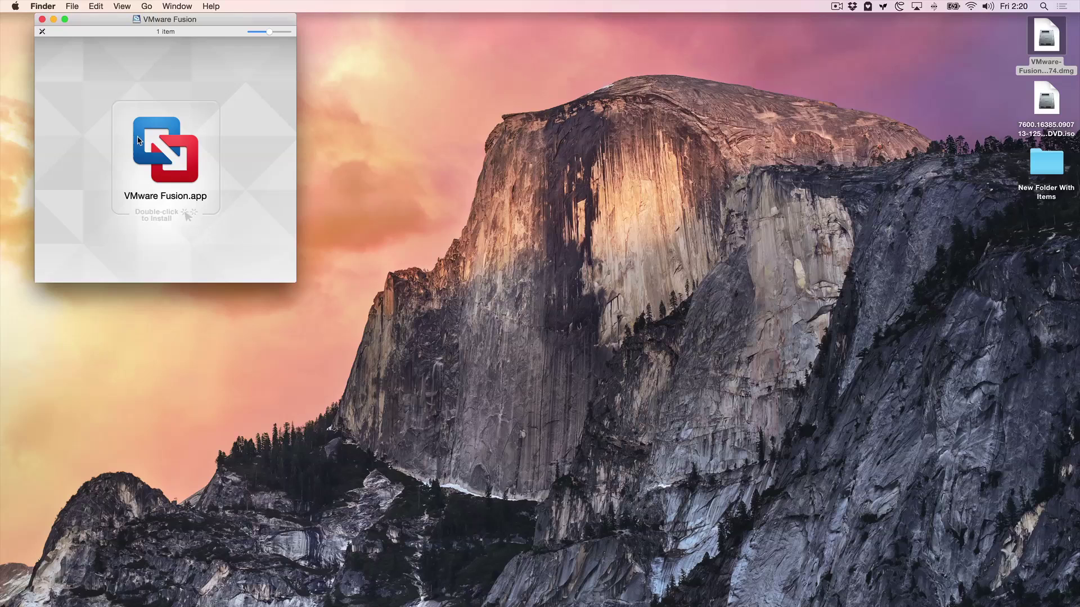
left_click(184, 149)
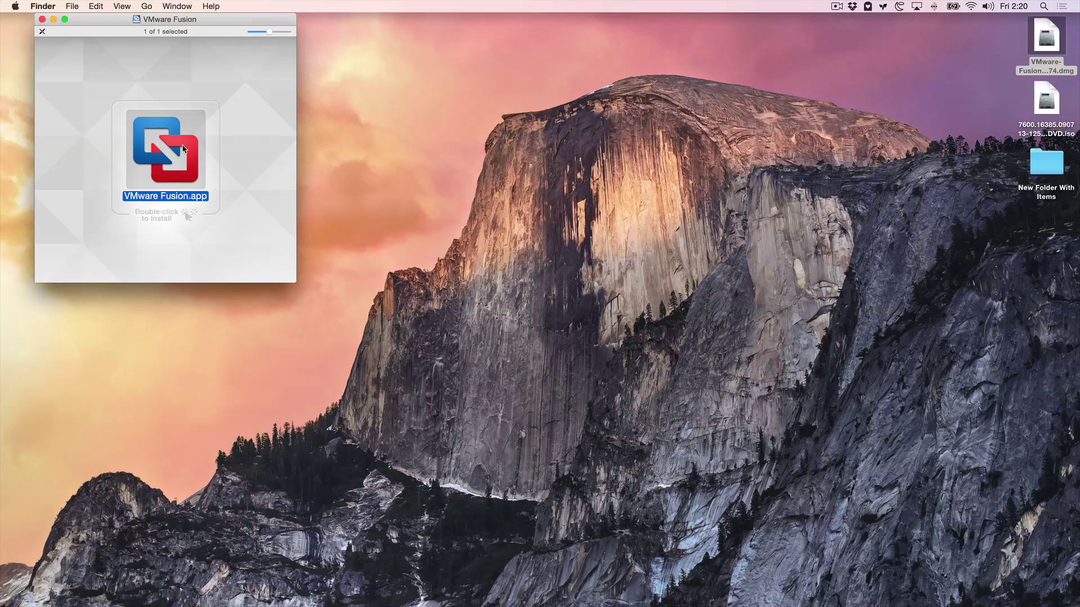
double_click(183, 149)
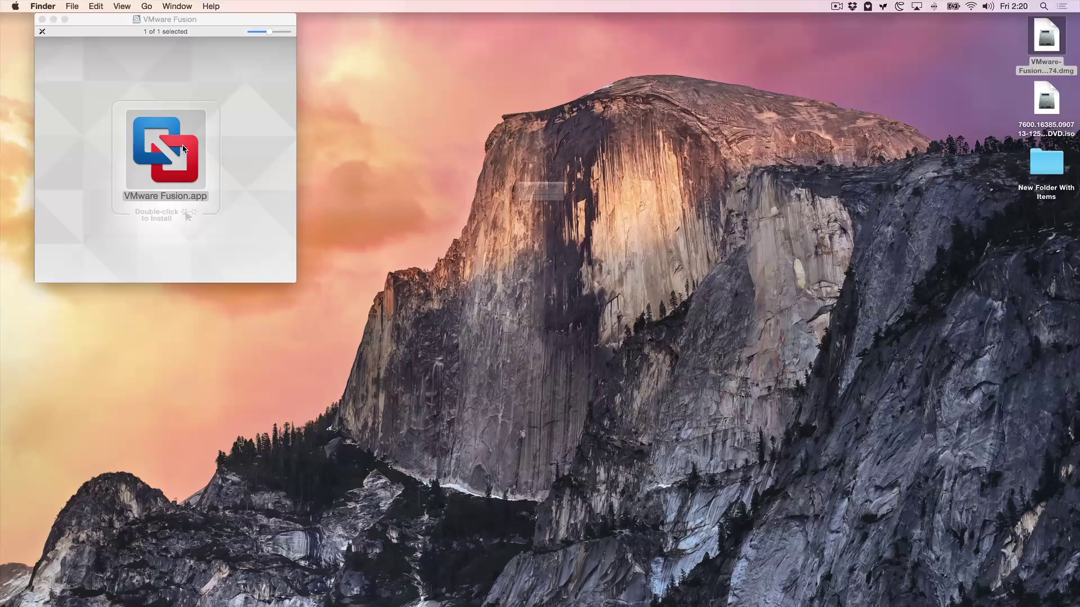
left_click(654, 234)
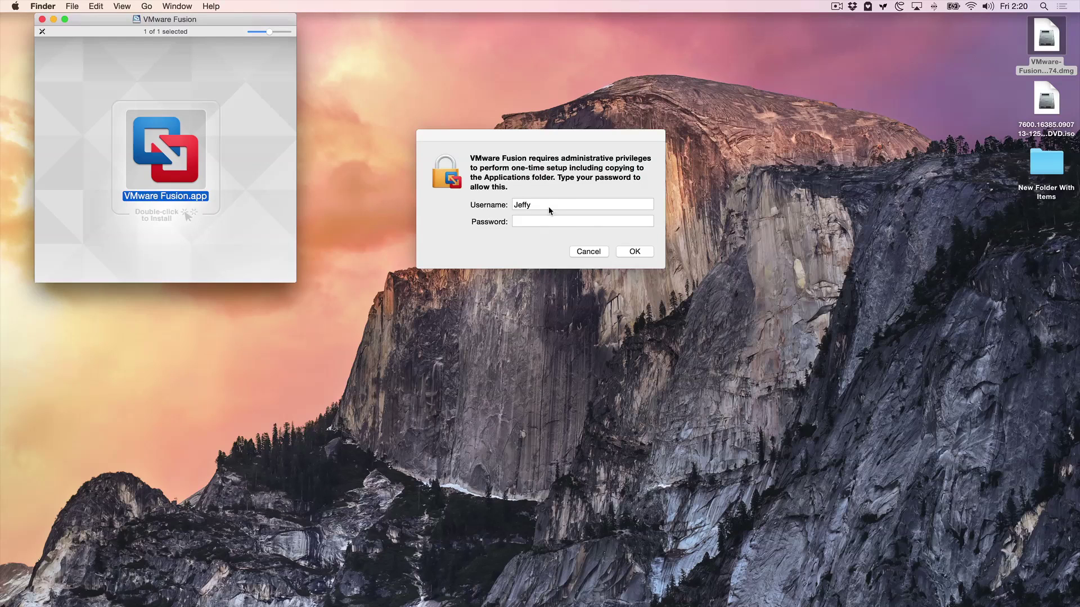
Enter the administrator password to authorize Fusion's one-time setup.
left_click(550, 219)
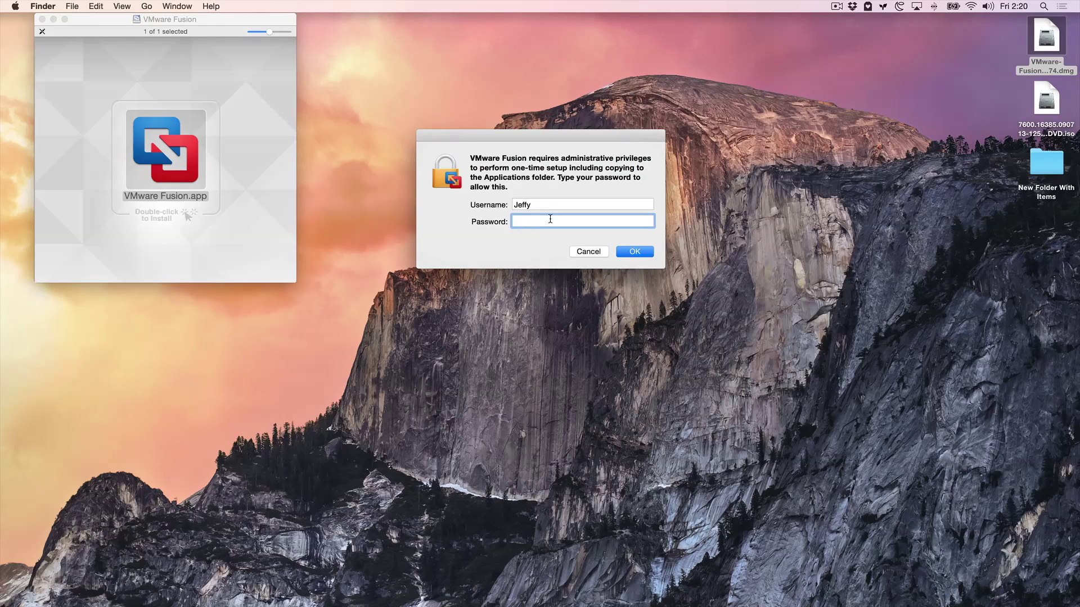
type("**********")
key("Return")
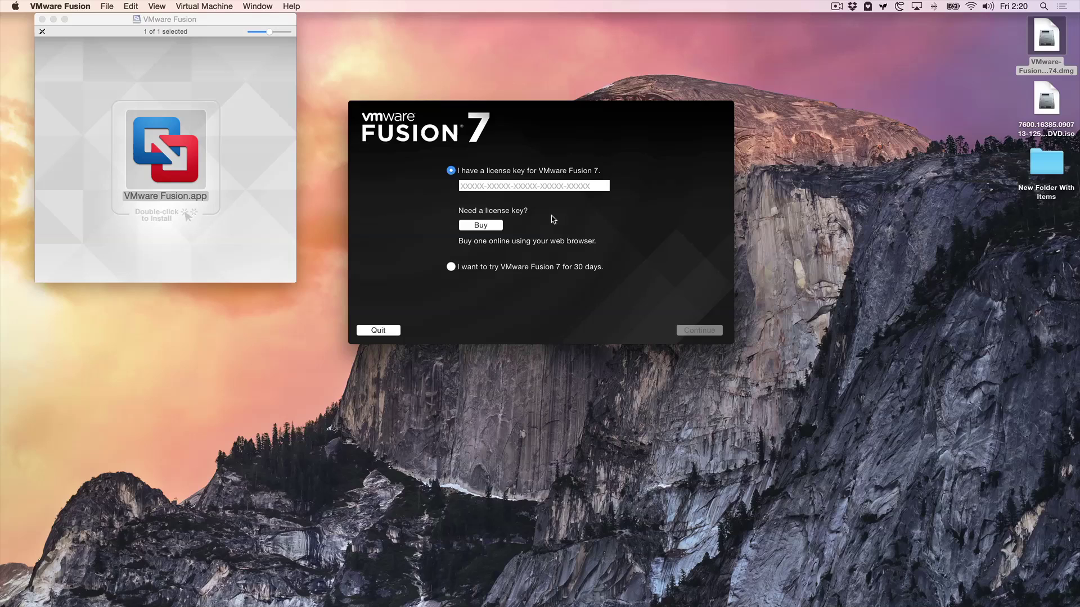
Choose the 30-day trial and enter an e-mail address for the Fusion 7 trial sign-up.
left_click(452, 267)
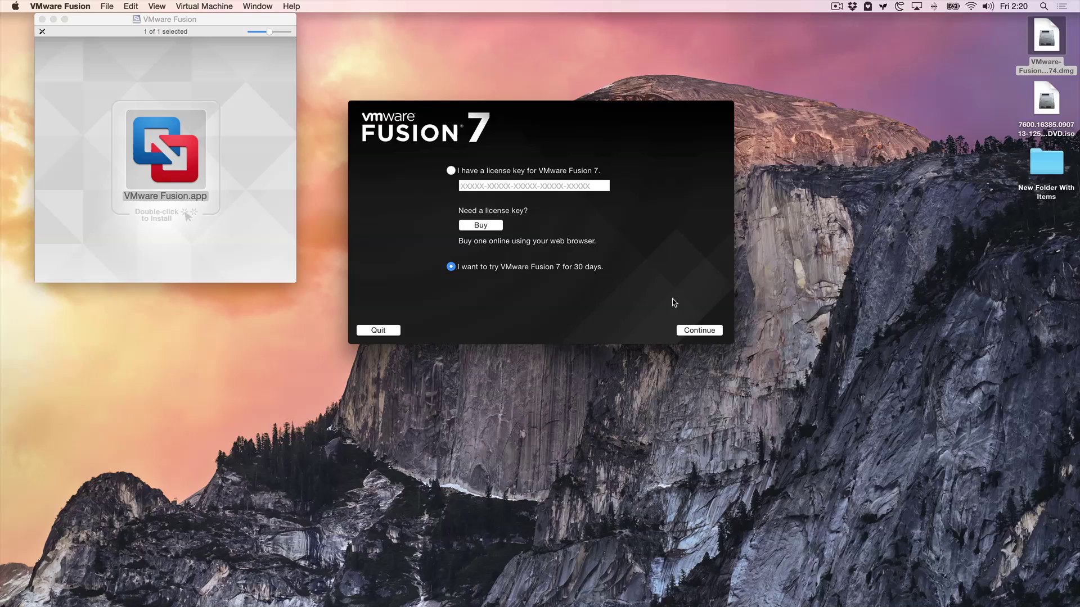
left_click(691, 331)
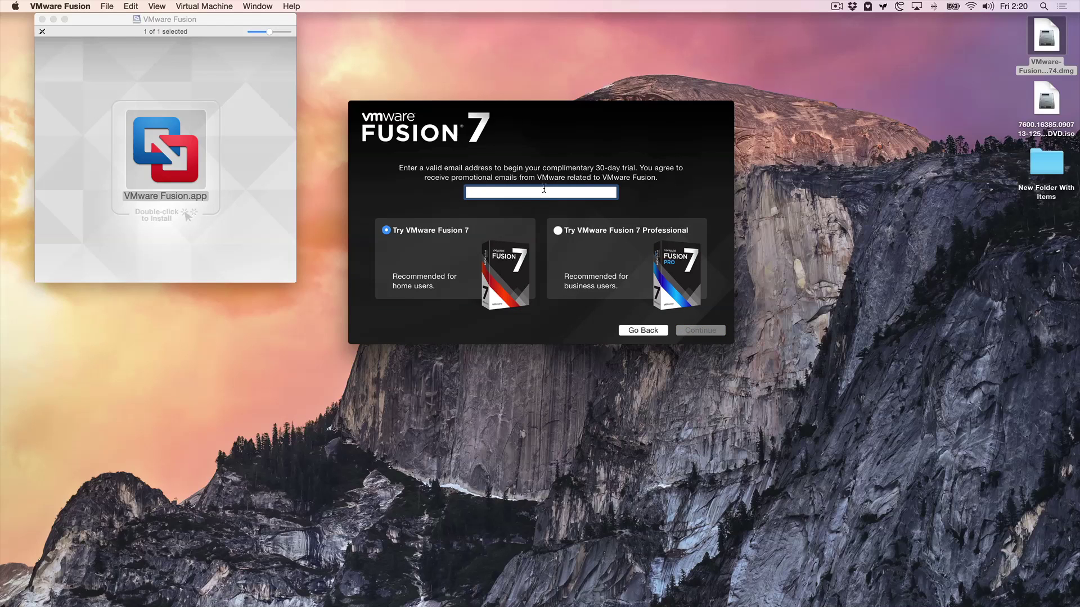
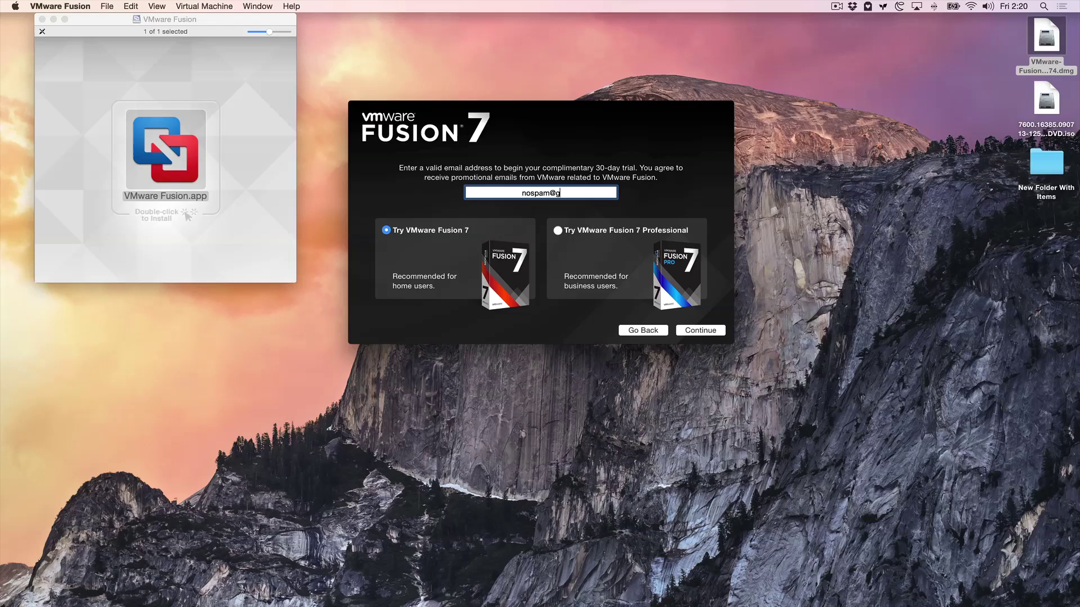
left_click(700, 332)
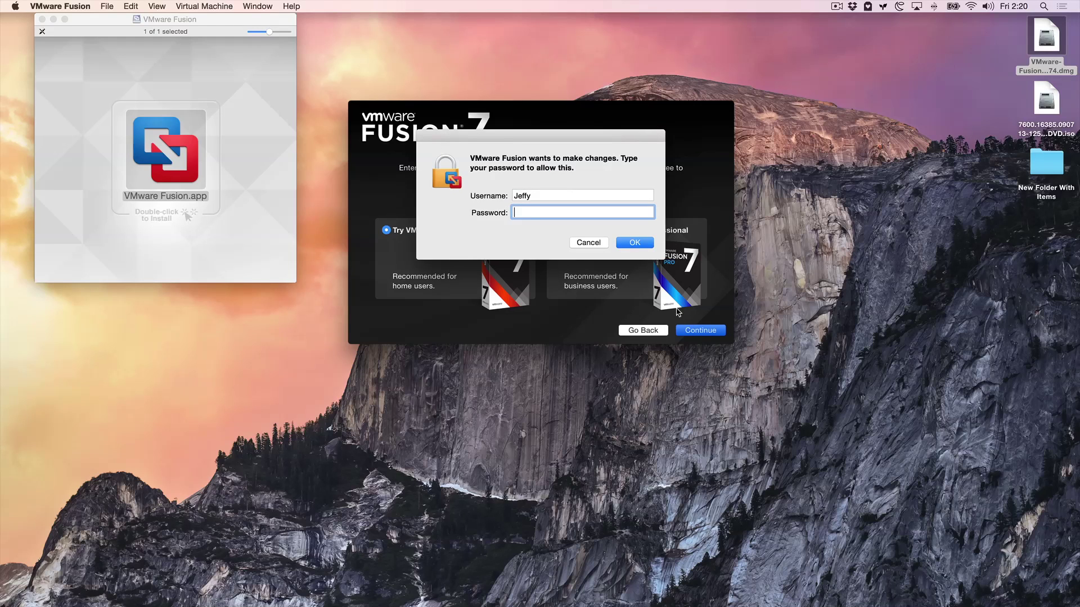
Authenticate with the admin password, opt out of the improvement program, and finish activation.
type("*********")
key("Return")
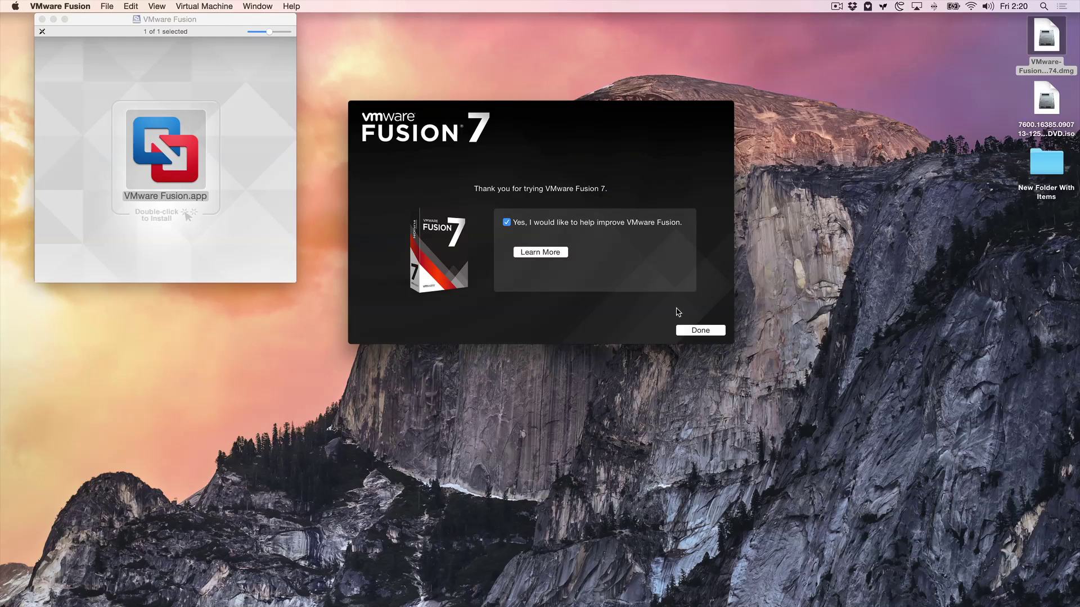
left_click(506, 223)
left_click(707, 333)
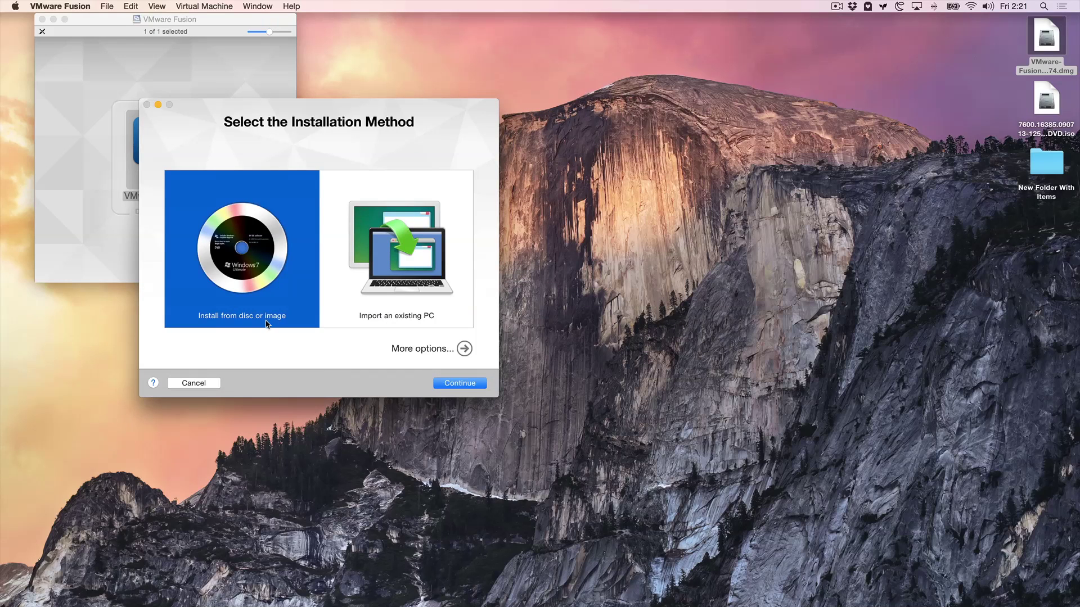
Install from disc or image, choosing the Windows 7 DVD ISO on the Desktop.
left_click(43, 19)
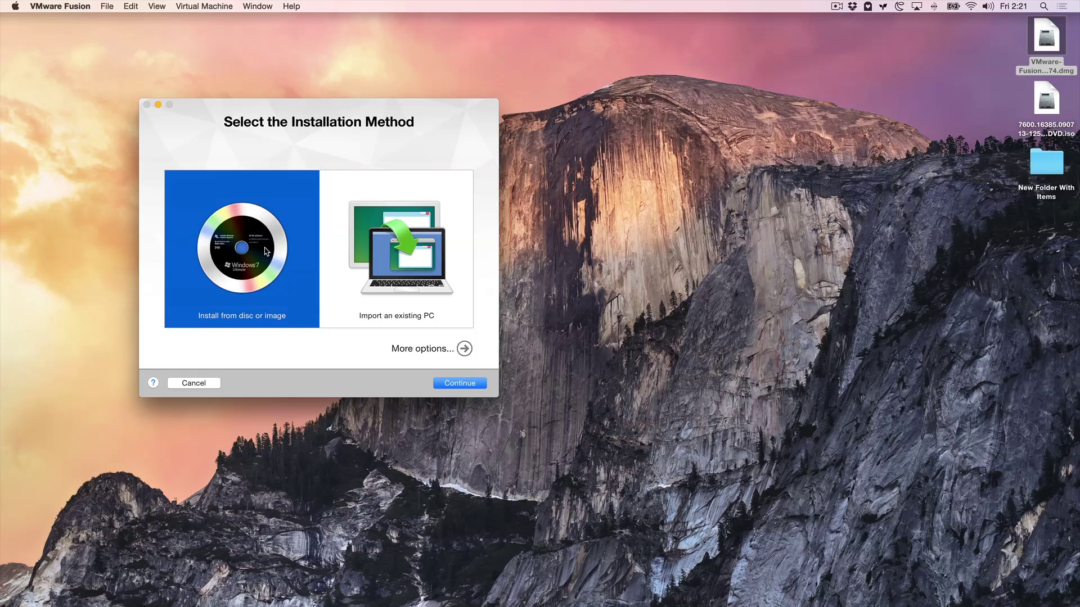
left_click(447, 385)
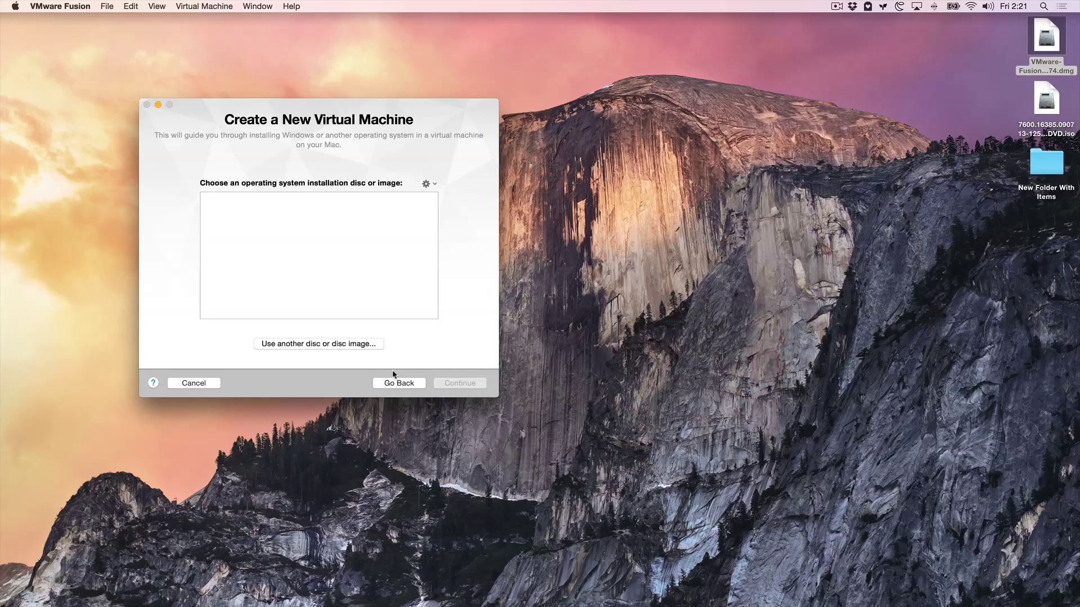
left_click(315, 345)
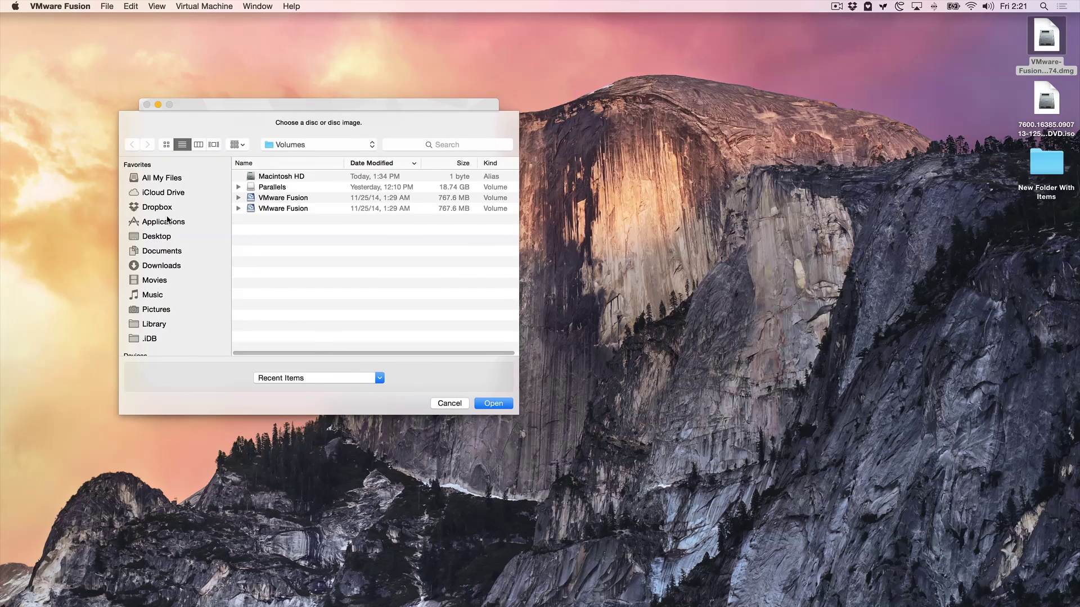
left_click(157, 242)
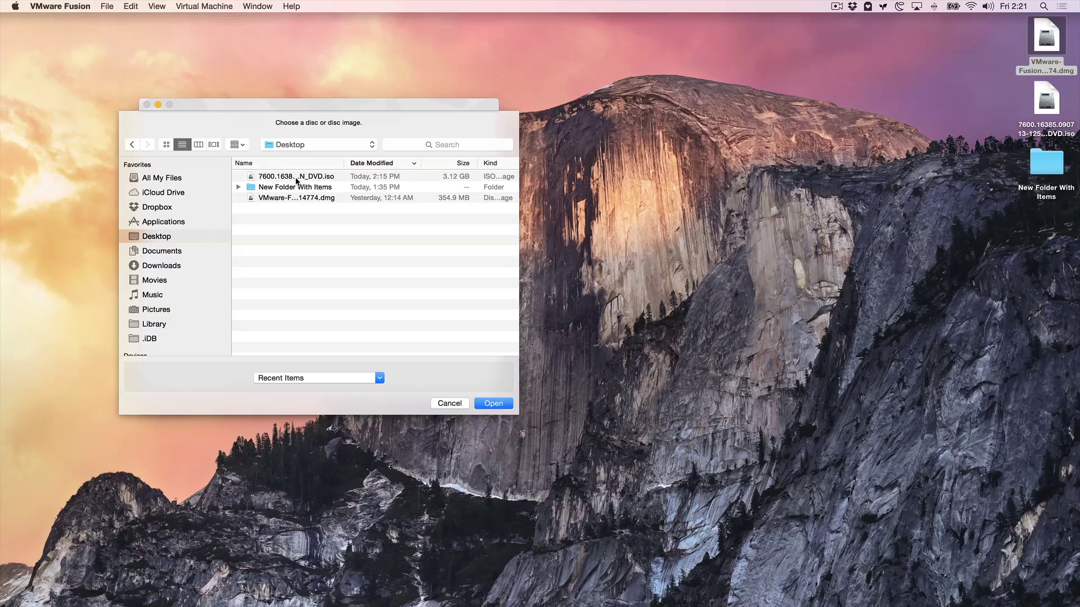
left_click(297, 181)
left_click(496, 405)
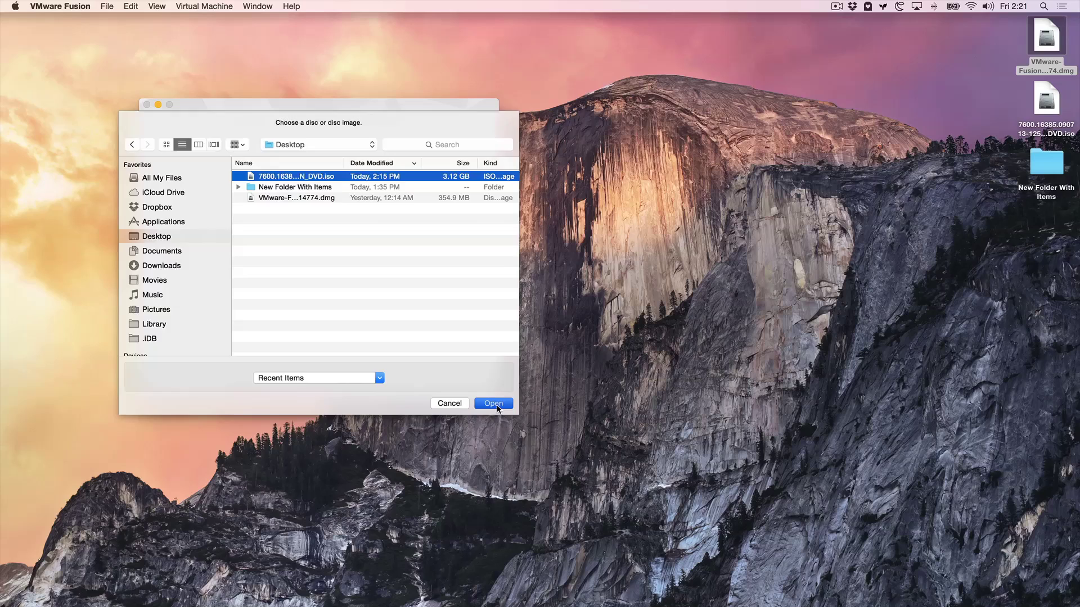
Turn off Easy Install and advance to the configuration summary.
left_click(465, 385)
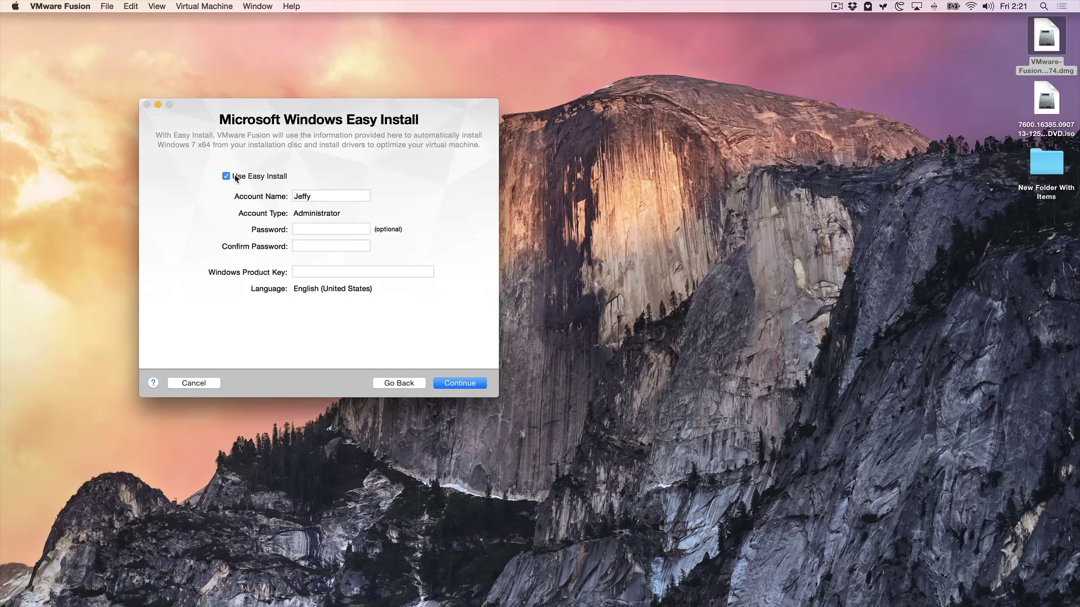
left_click(226, 177)
left_click(475, 385)
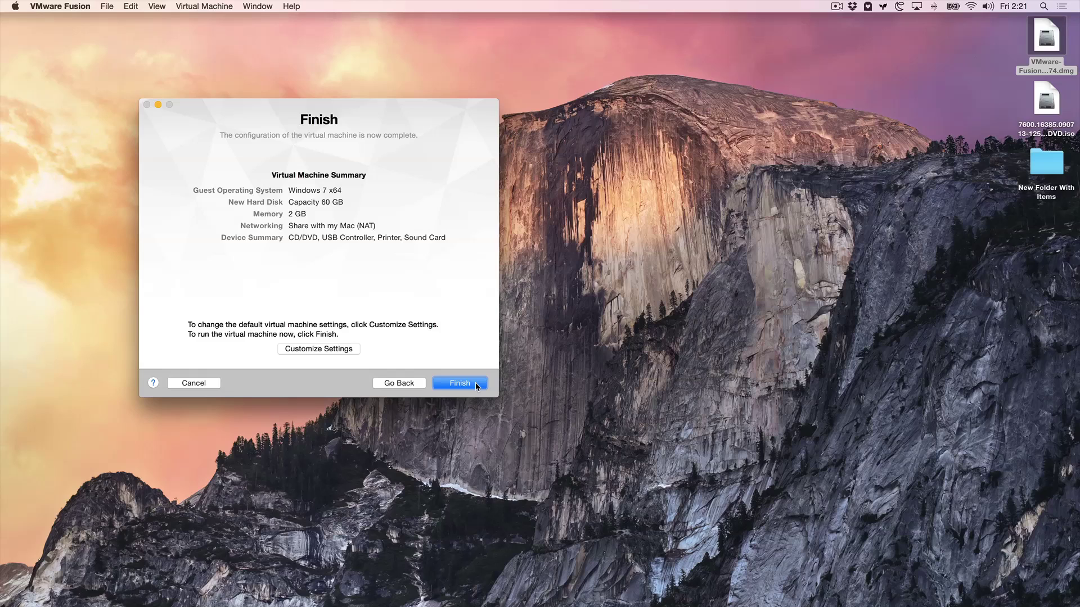
Save the machine as Windows 7 x64, then give it 4 processor cores and 3696 MB memory.
left_click(340, 348)
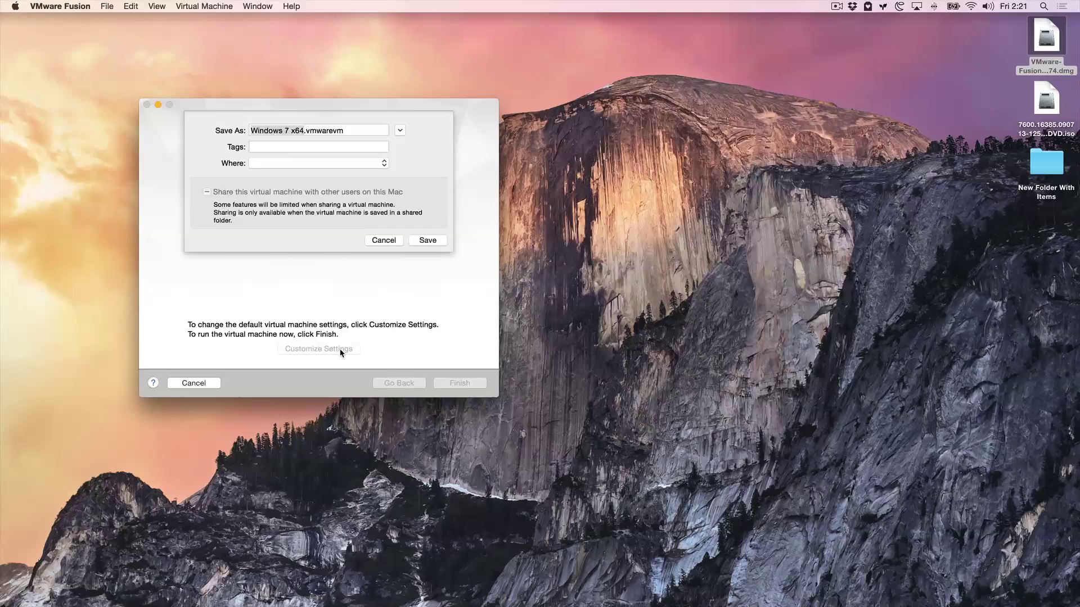
left_click(439, 240)
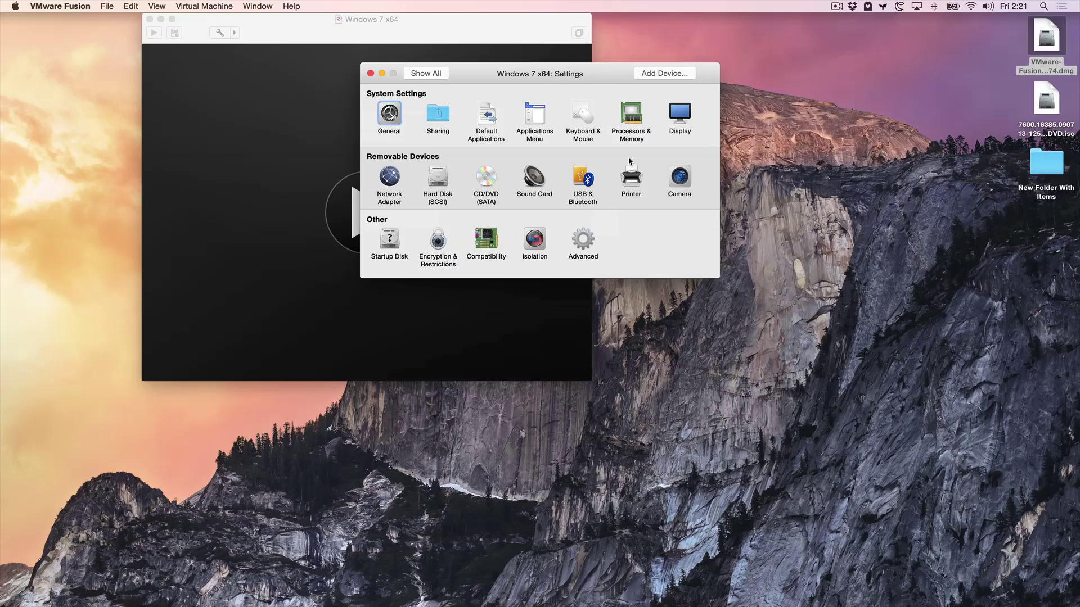
left_click(631, 119)
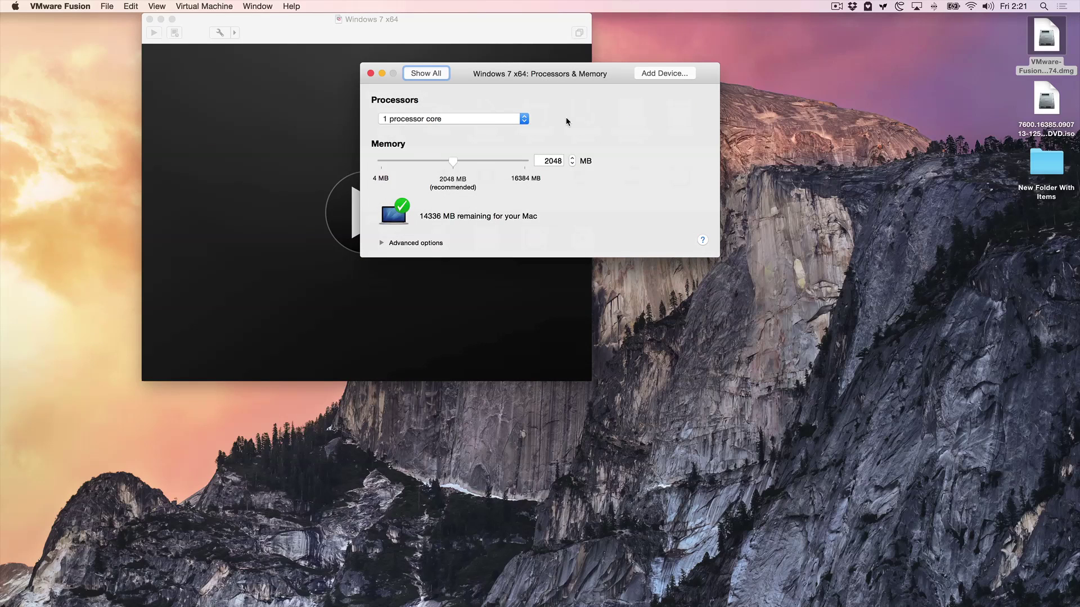
left_click(528, 119)
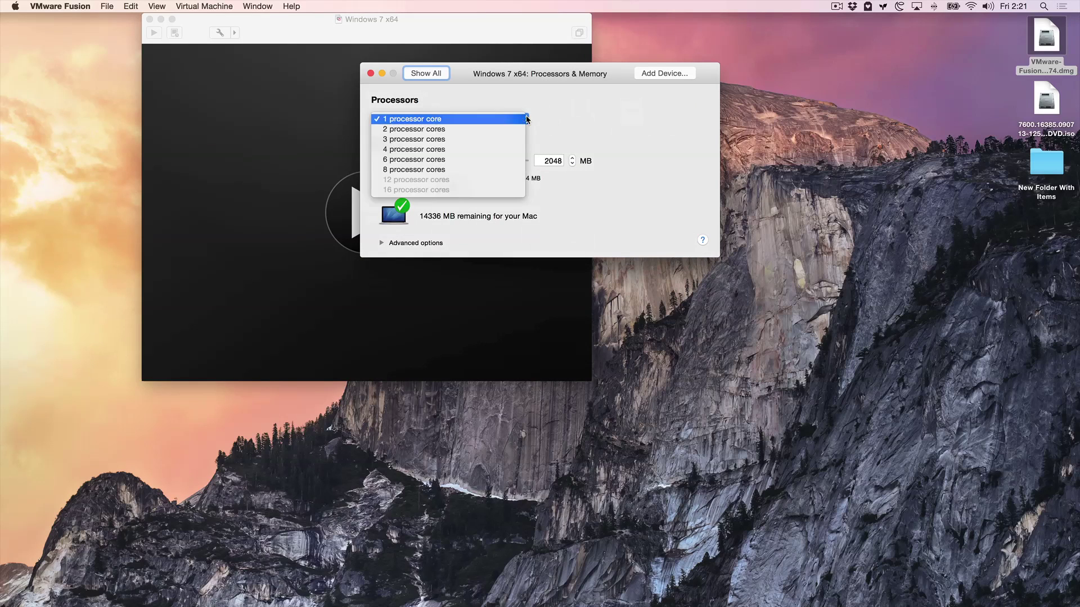
left_click(492, 149)
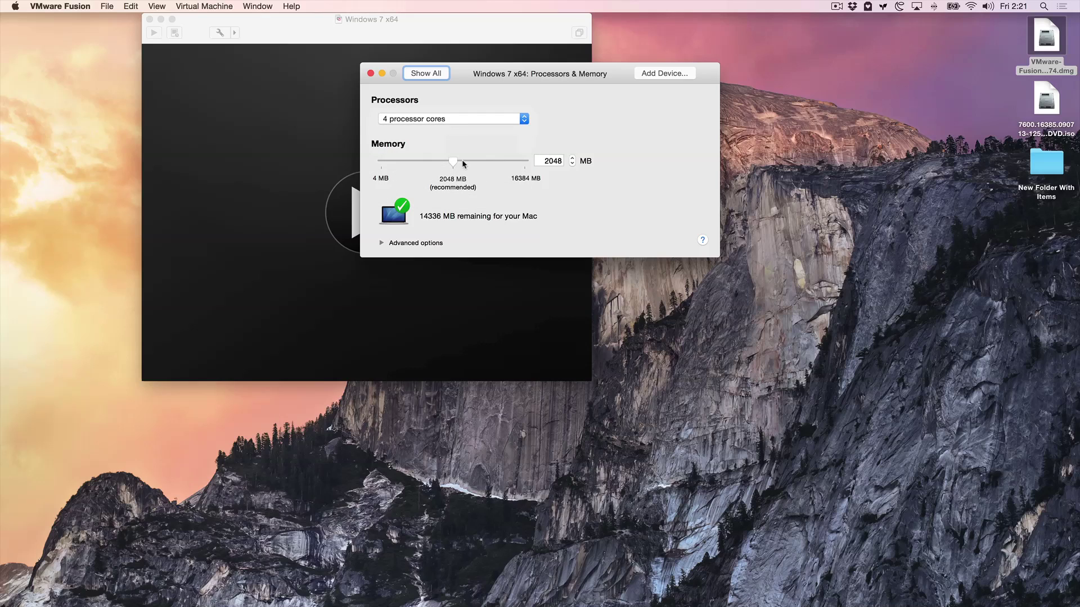
left_click_drag(453, 163, 503, 160)
left_click(370, 74)
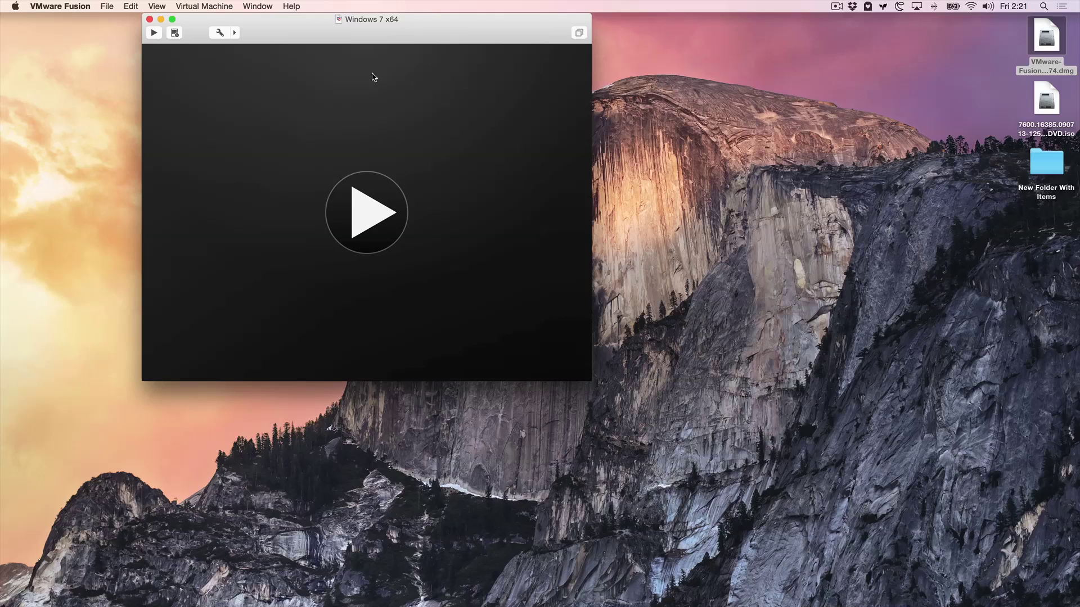
Power on the VM, accept the language settings, and start the Windows installation.
left_click(373, 212)
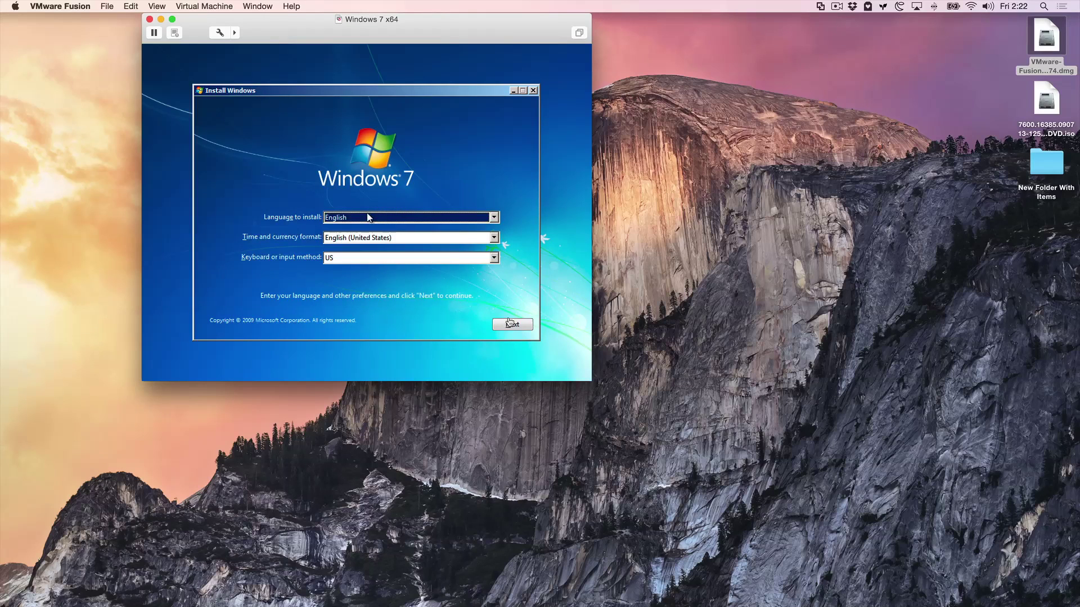
left_click(507, 321)
left_click(523, 326)
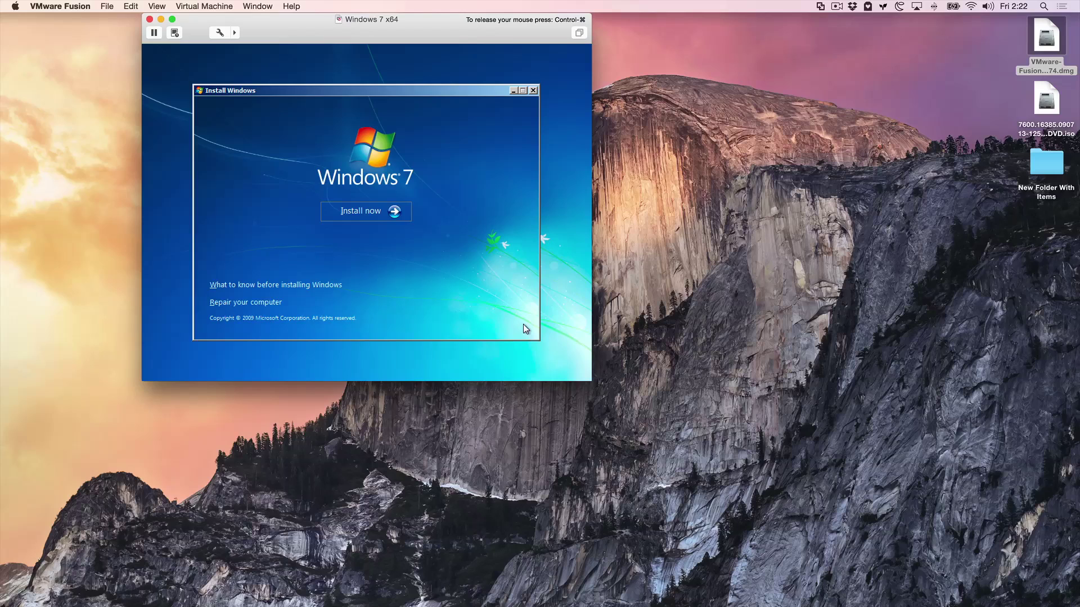
left_click(366, 210)
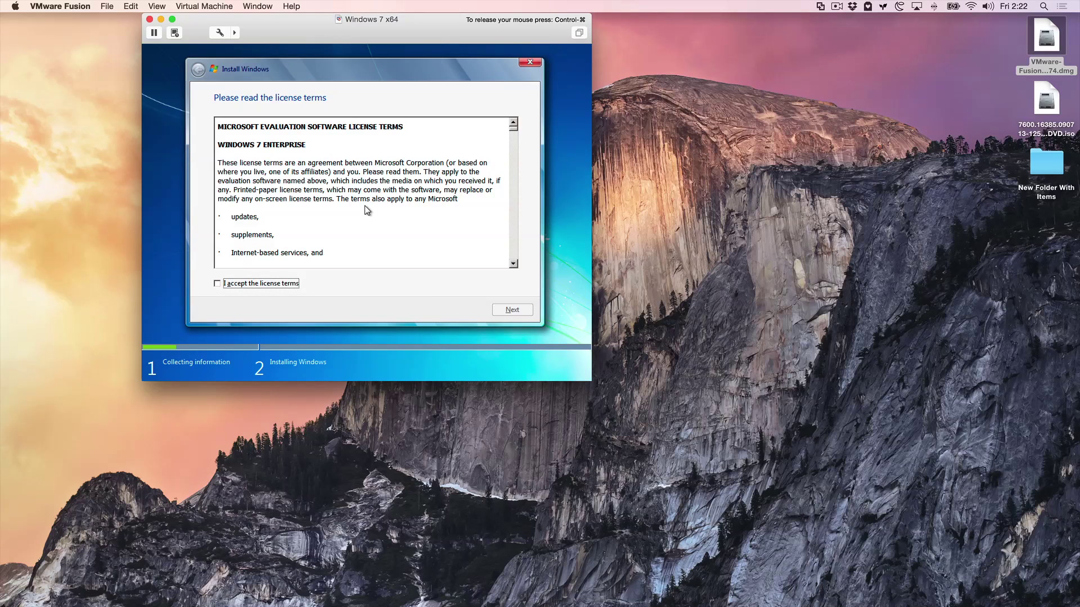
Accept the license terms and choose a Custom install onto Disk 0.
left_click(218, 284)
left_click(511, 310)
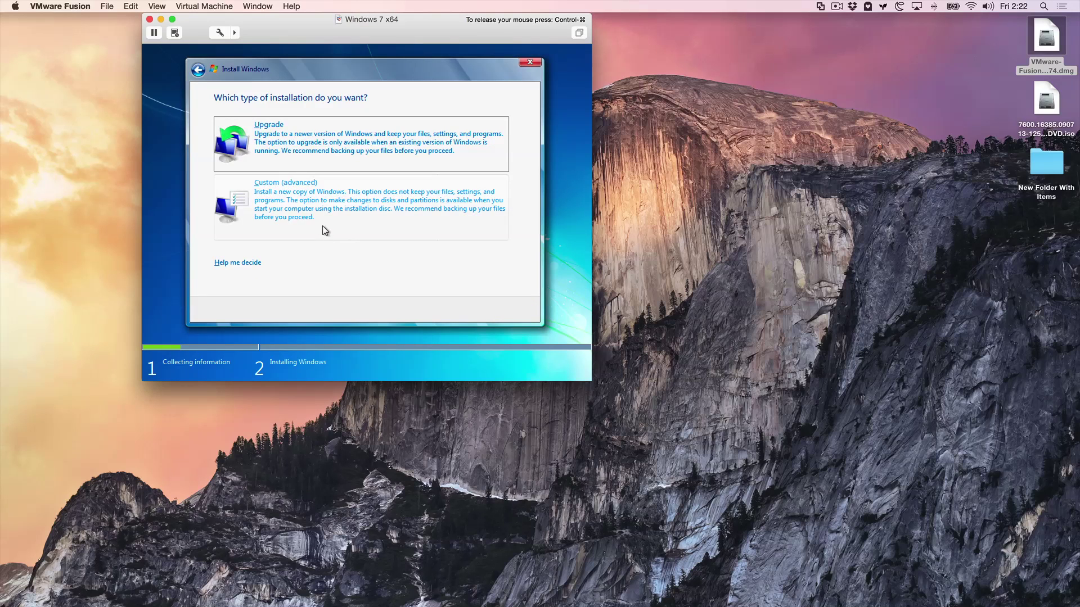
left_click(321, 206)
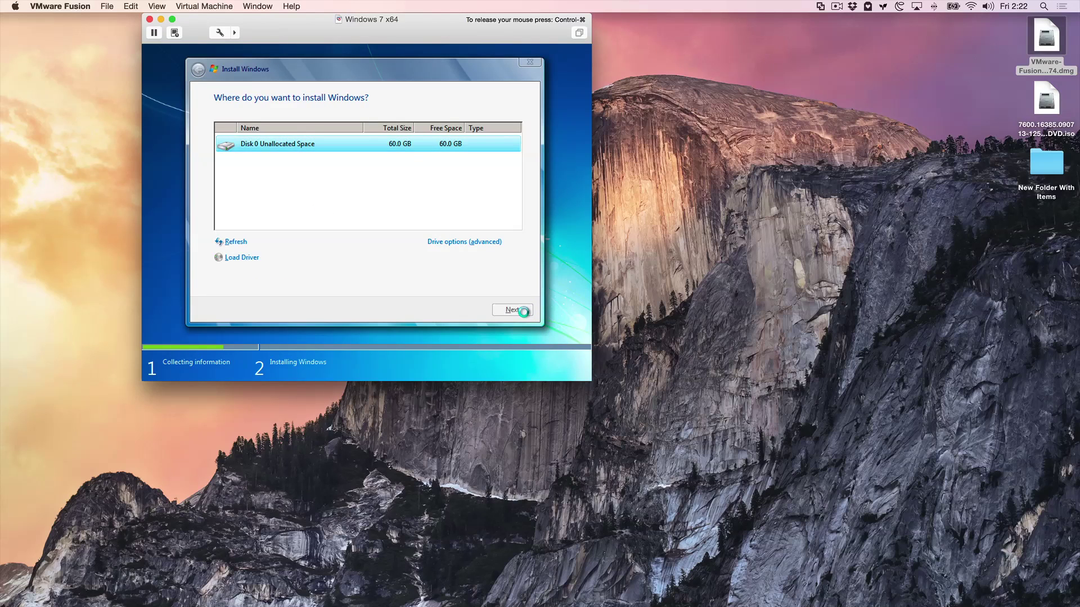
left_click(514, 310)
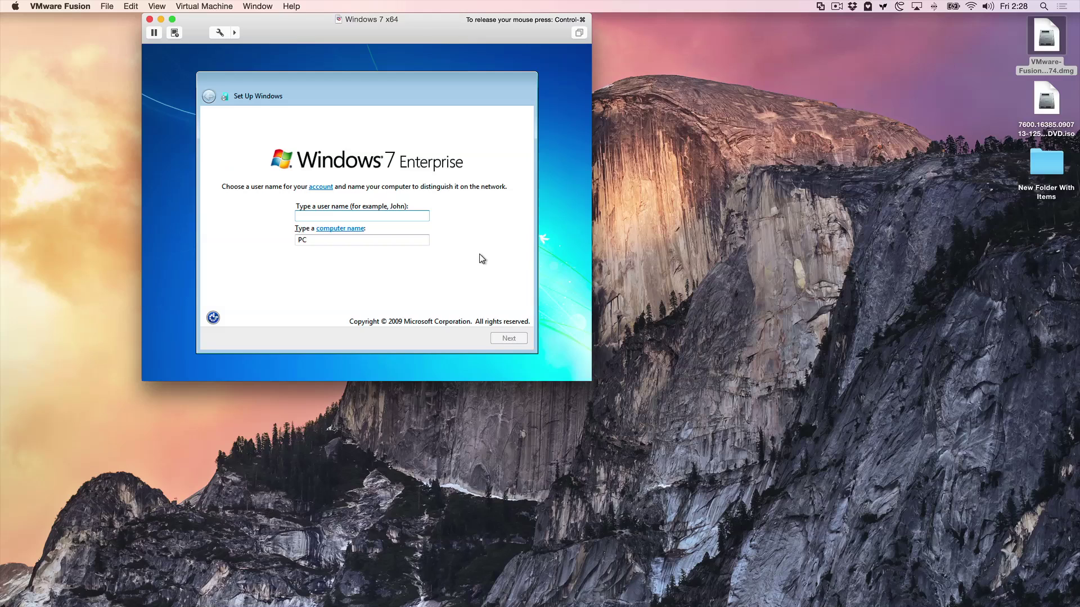
Enter a user name and continue without setting an account password.
type("Jeff")
left_click(510, 341)
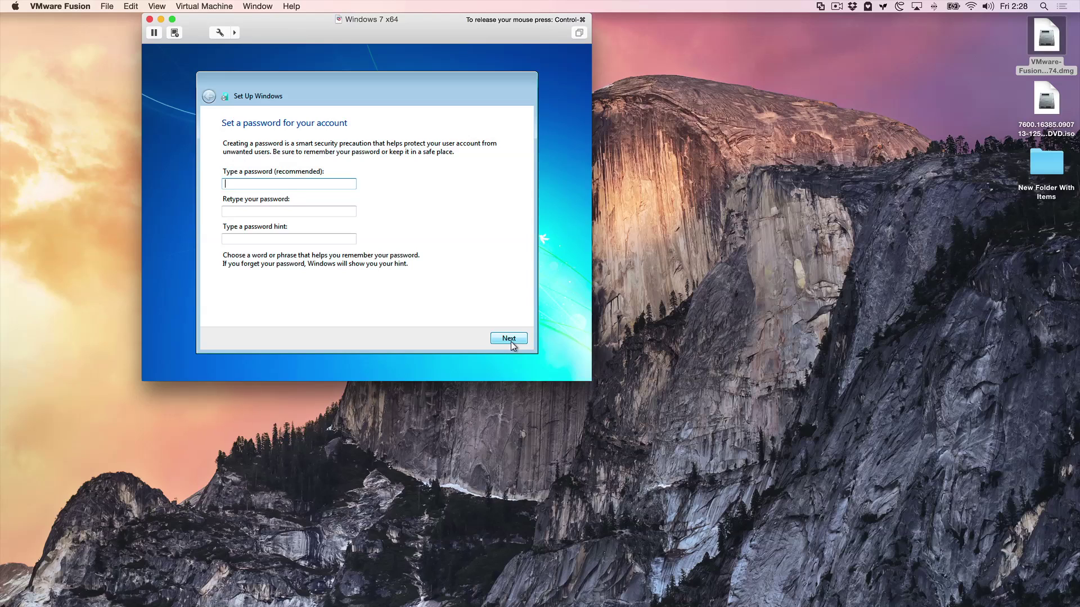
left_click(510, 339)
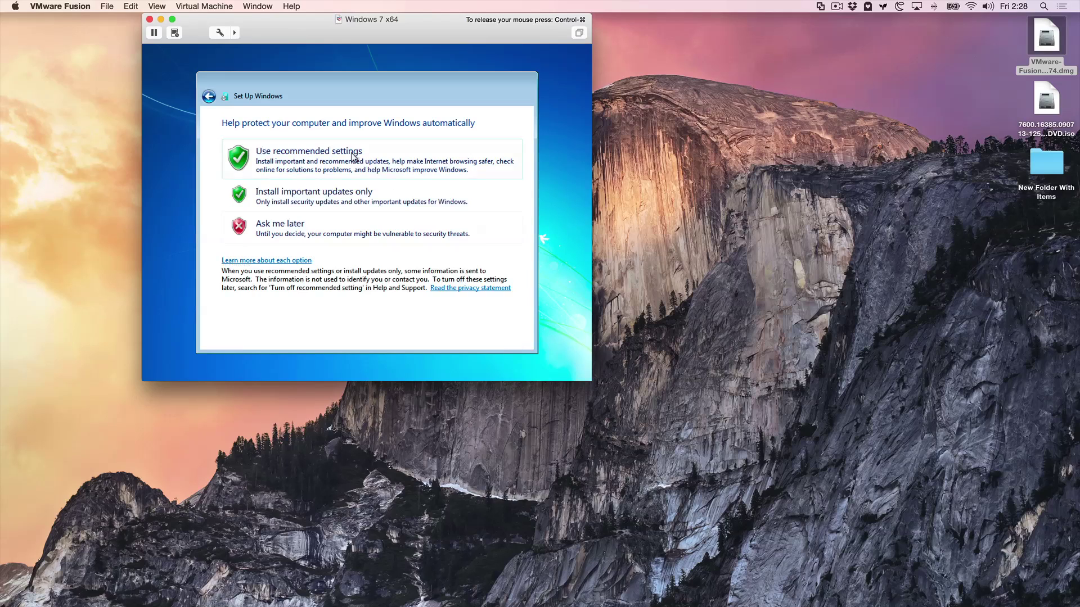
Use recommended update settings, set Eastern Time (US & Canada), and choose Home network.
left_click(353, 156)
left_click(304, 159)
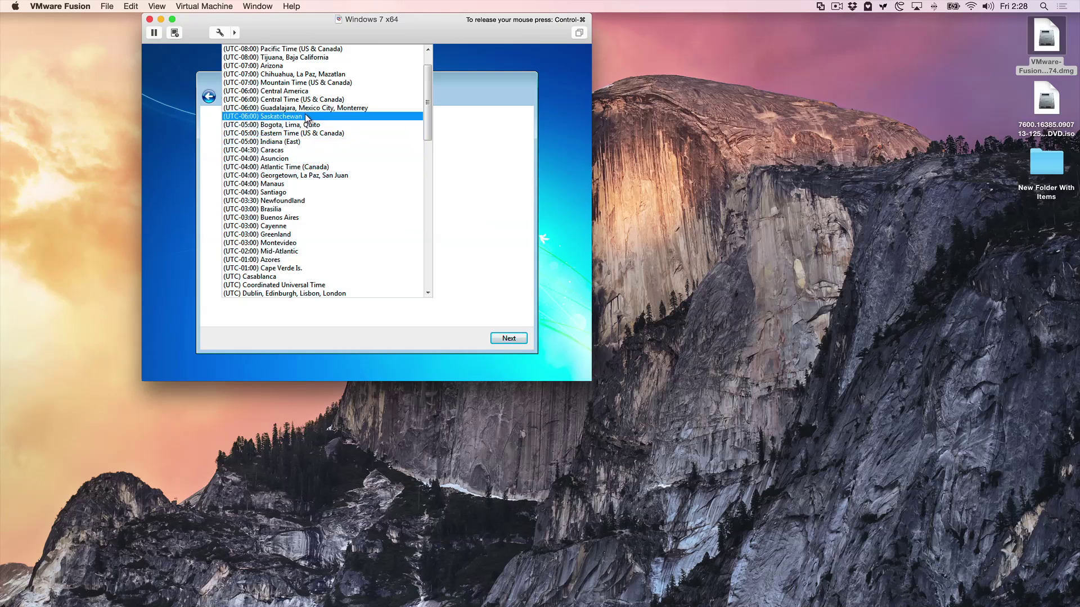
left_click(306, 133)
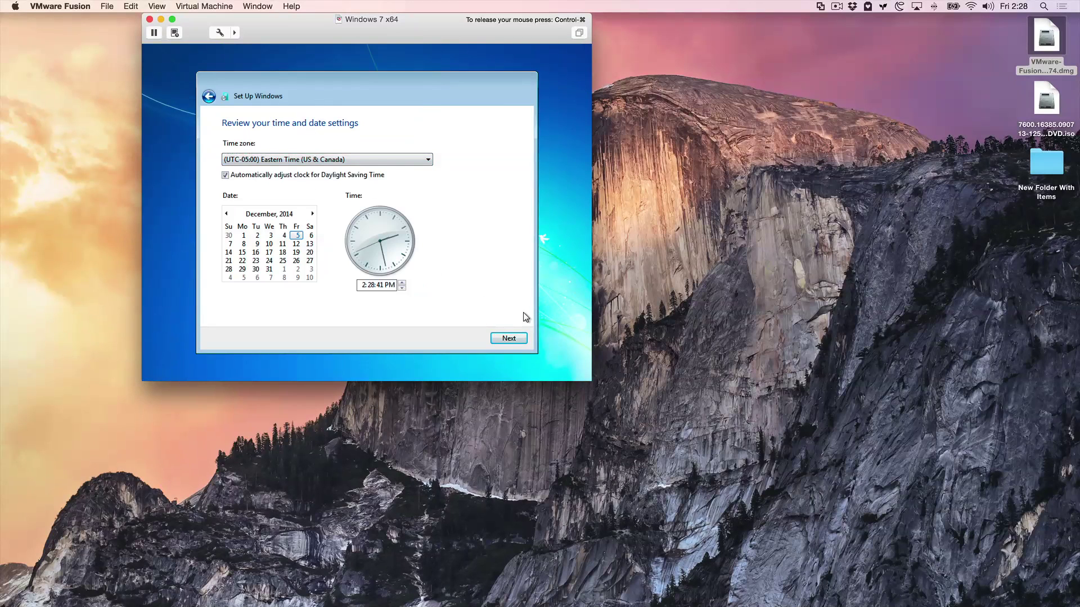
left_click(519, 336)
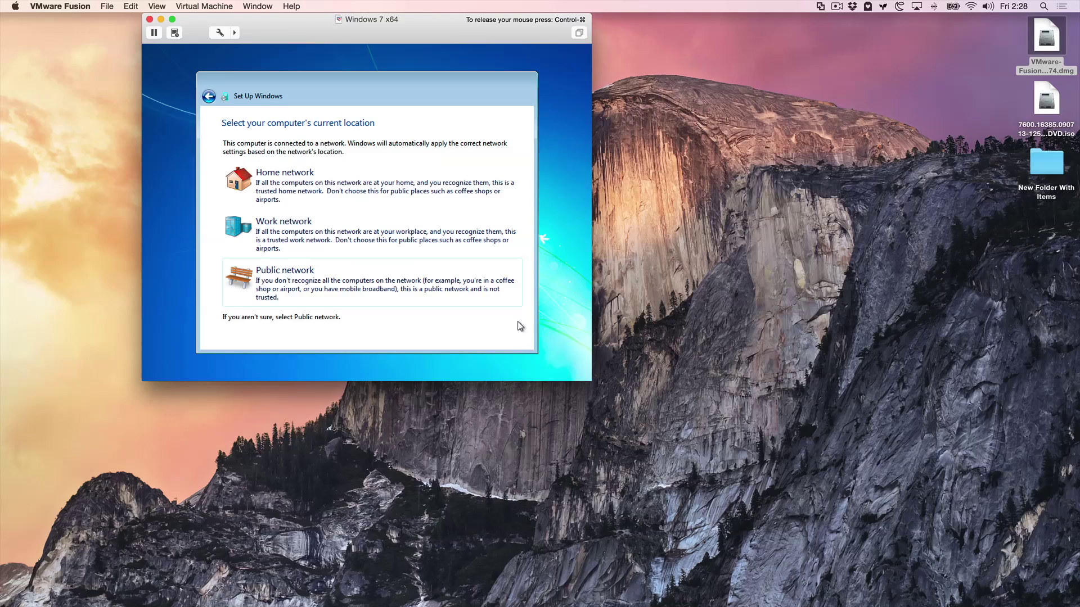
left_click(336, 185)
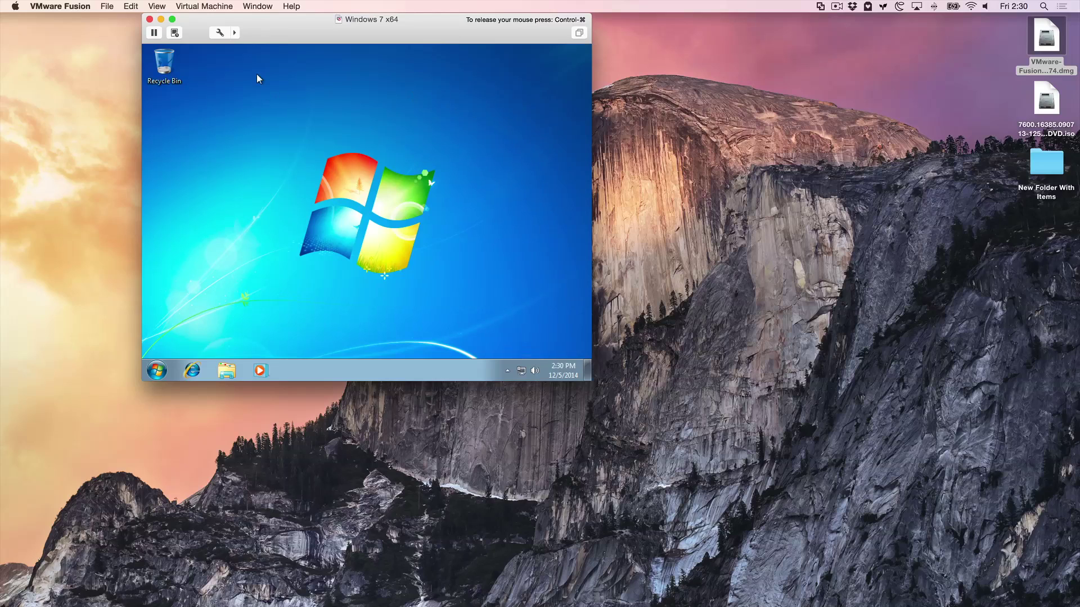
Mount the VMware Tools disc and run its installer from Computer, approving UAC.
left_click(219, 5)
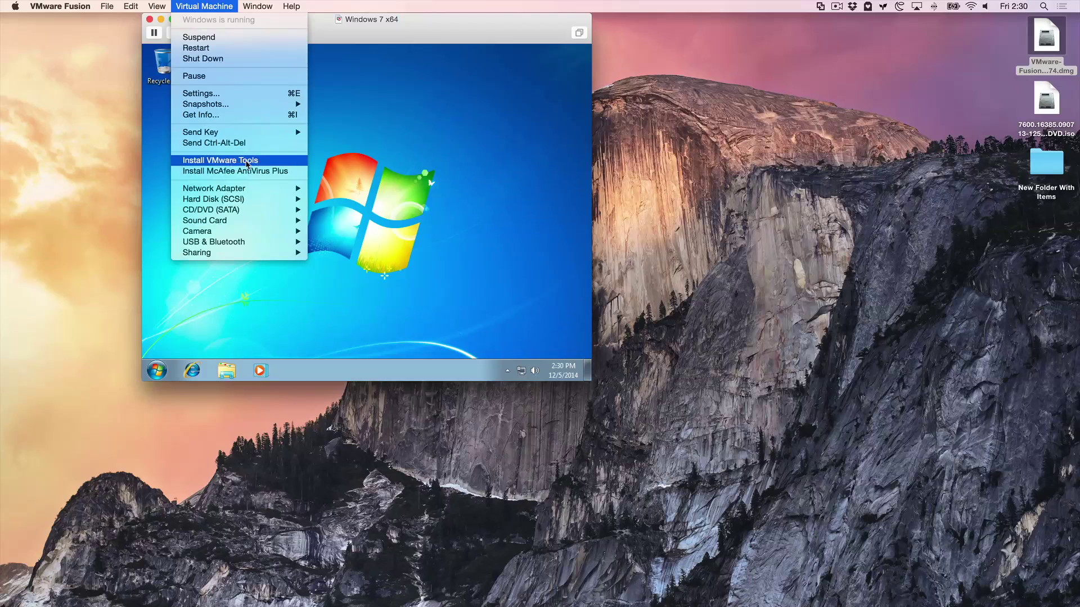
left_click(247, 161)
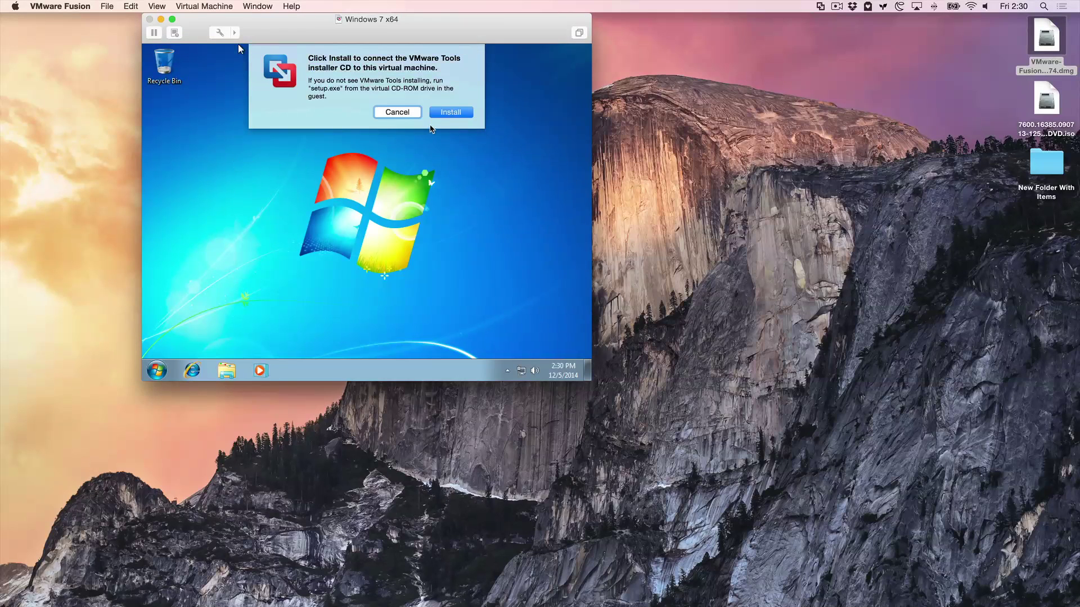
left_click(459, 114)
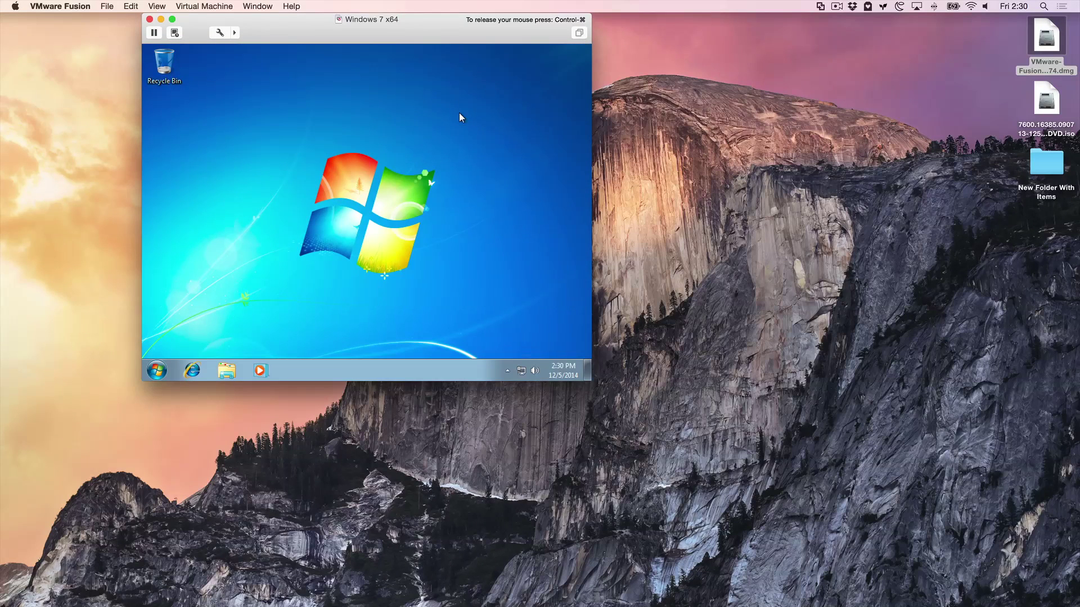
left_click(222, 374)
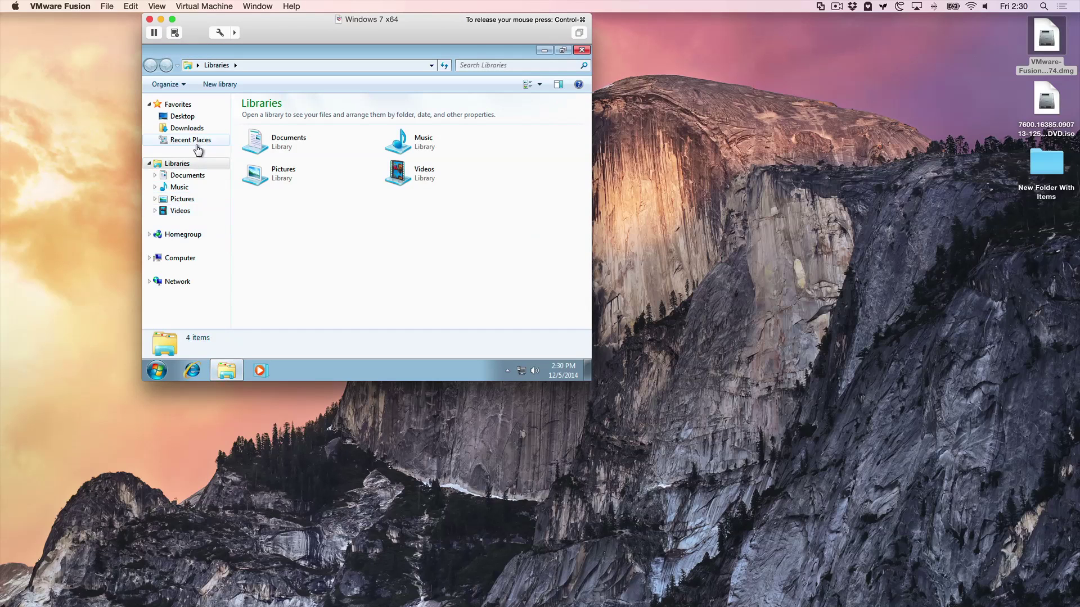
left_click(192, 259)
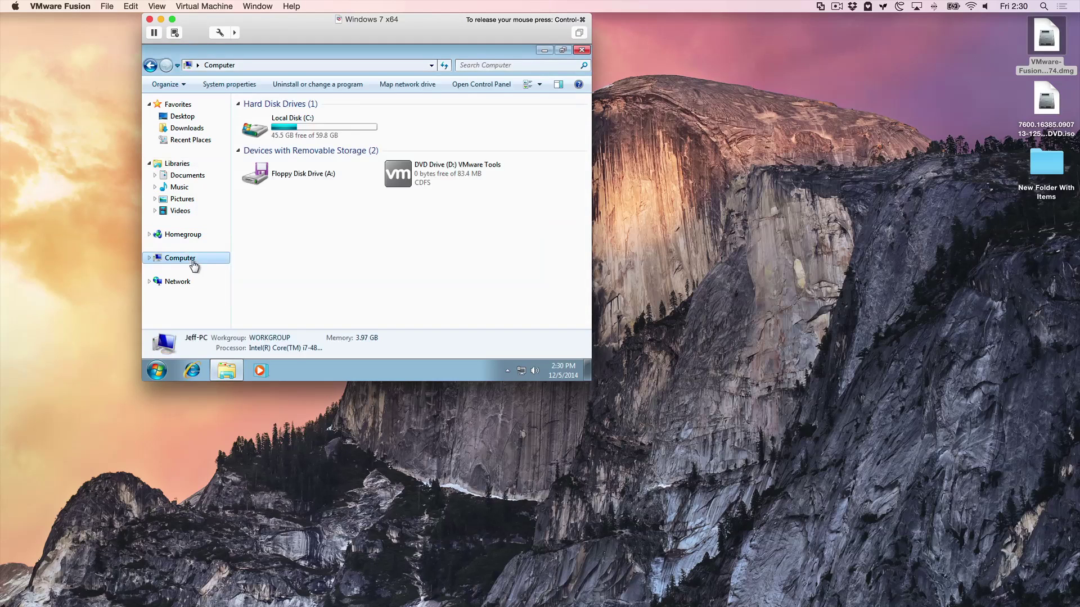
double_click(396, 179)
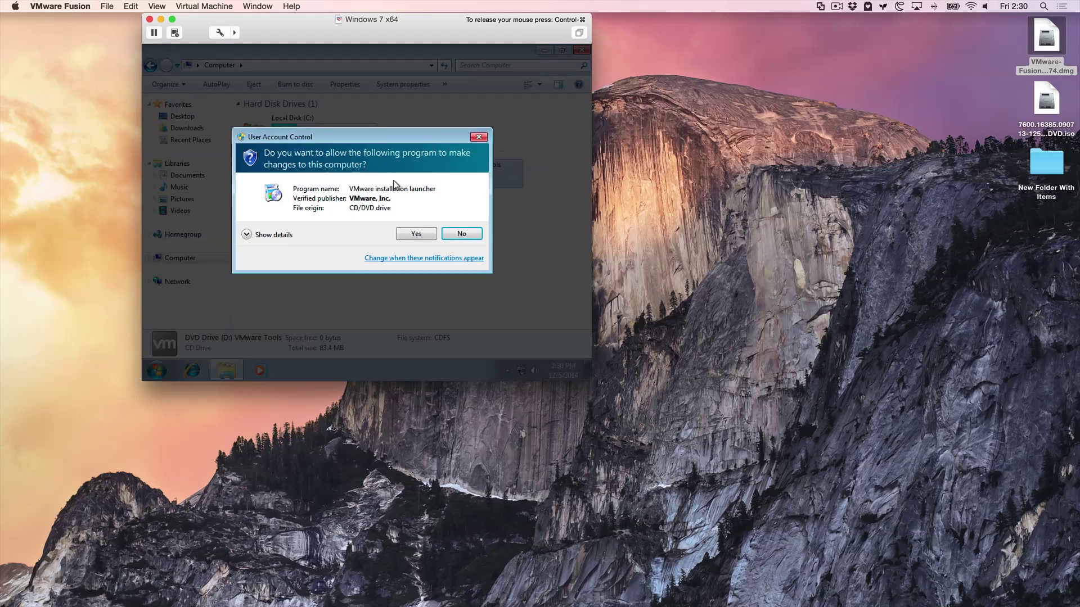
left_click(416, 234)
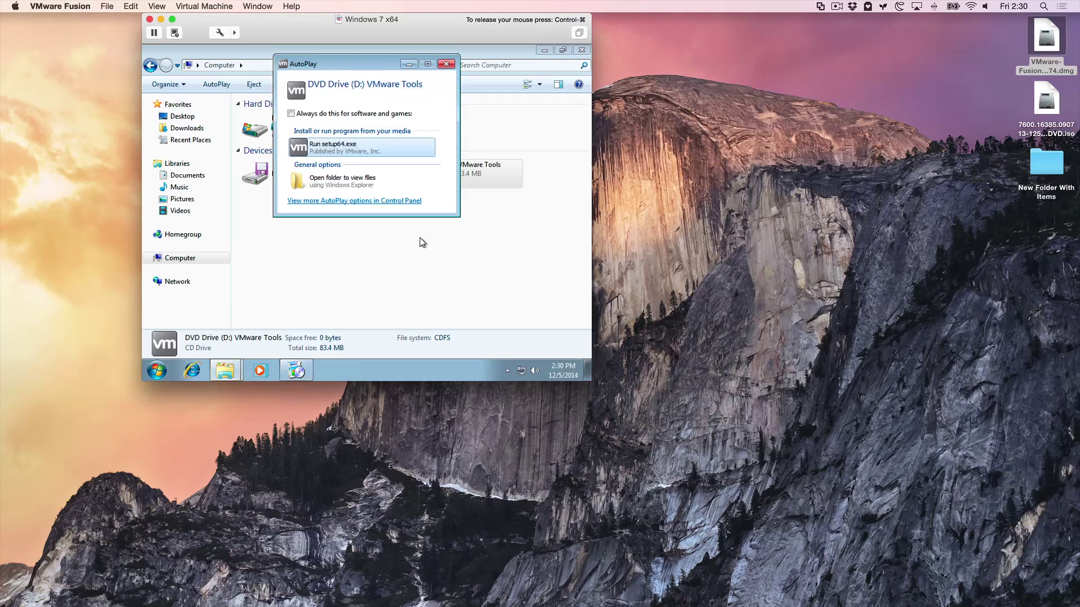
Close AutoPlay and run the setup wizard with the default setup type to start installing.
left_click(450, 65)
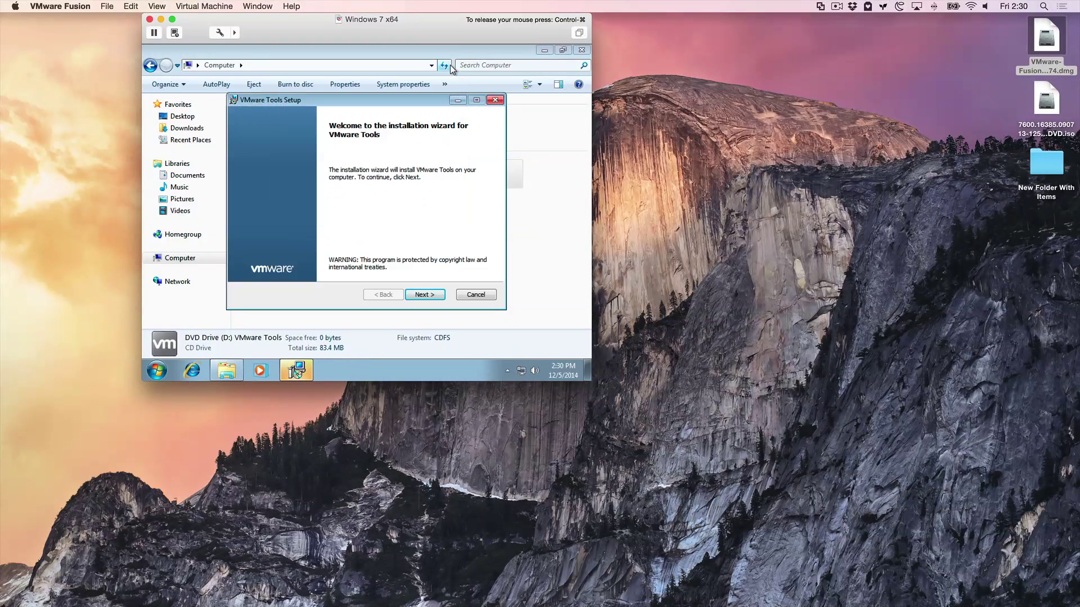
left_click(436, 299)
left_click(438, 299)
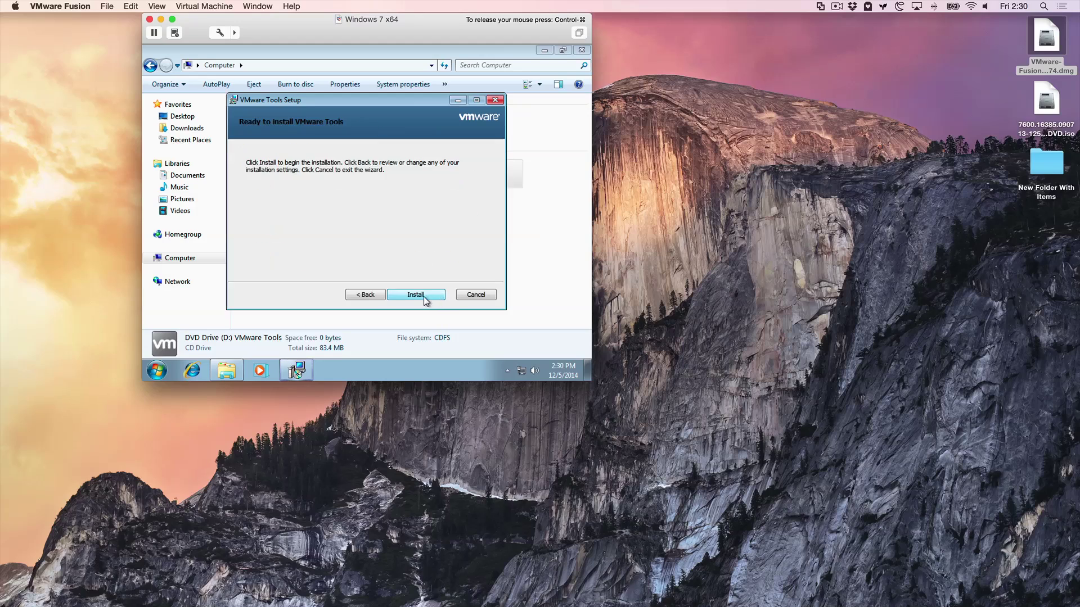
left_click(424, 297)
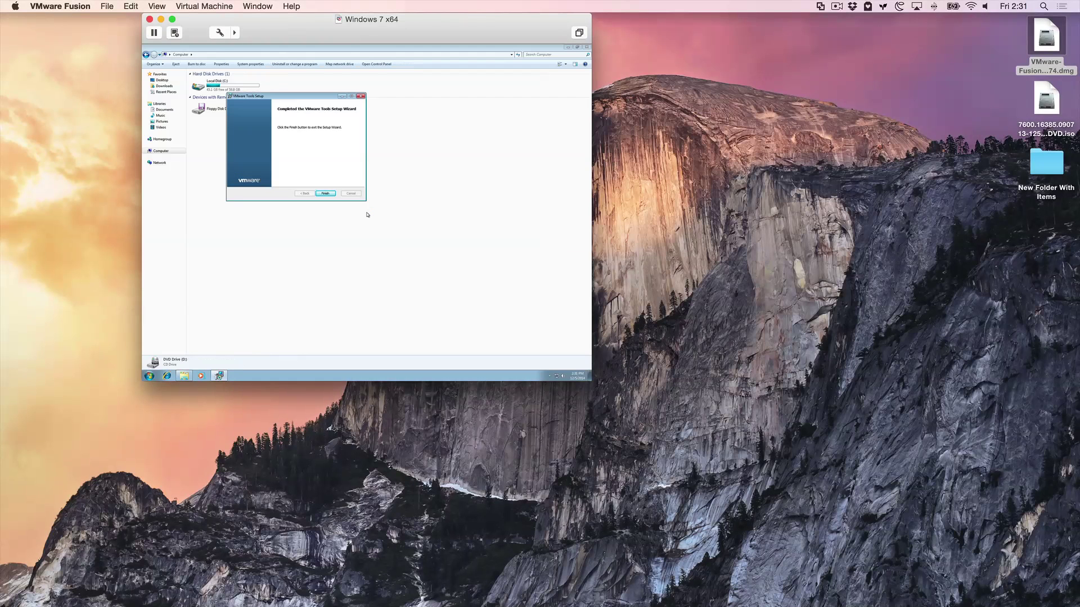
Finish VMware Tools setup, restart Windows, and permanently dismiss the McAfee anti-virus offer.
left_click(318, 193)
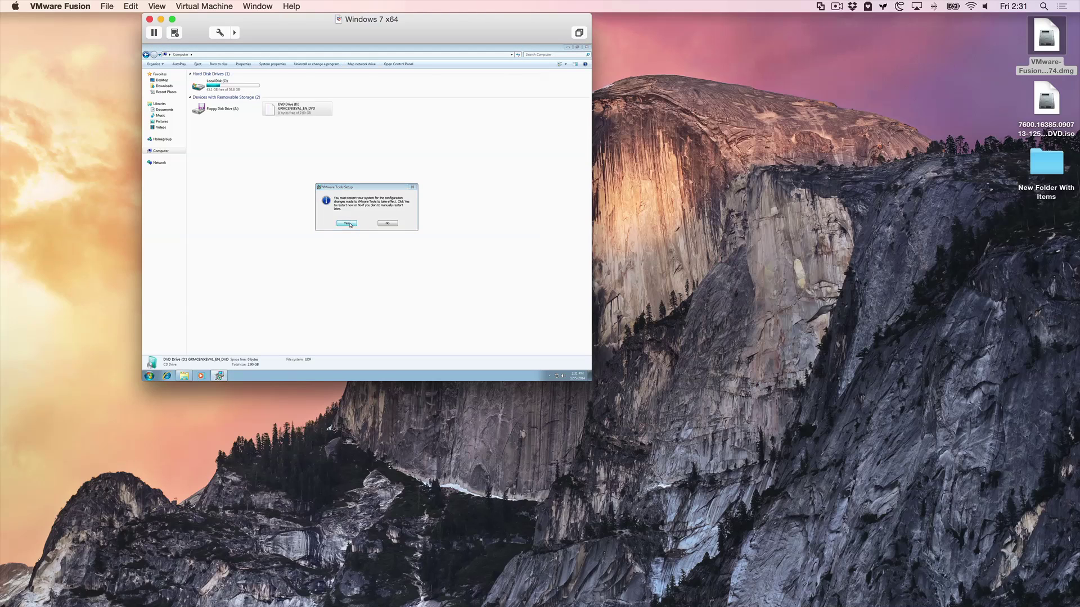
left_click(351, 225)
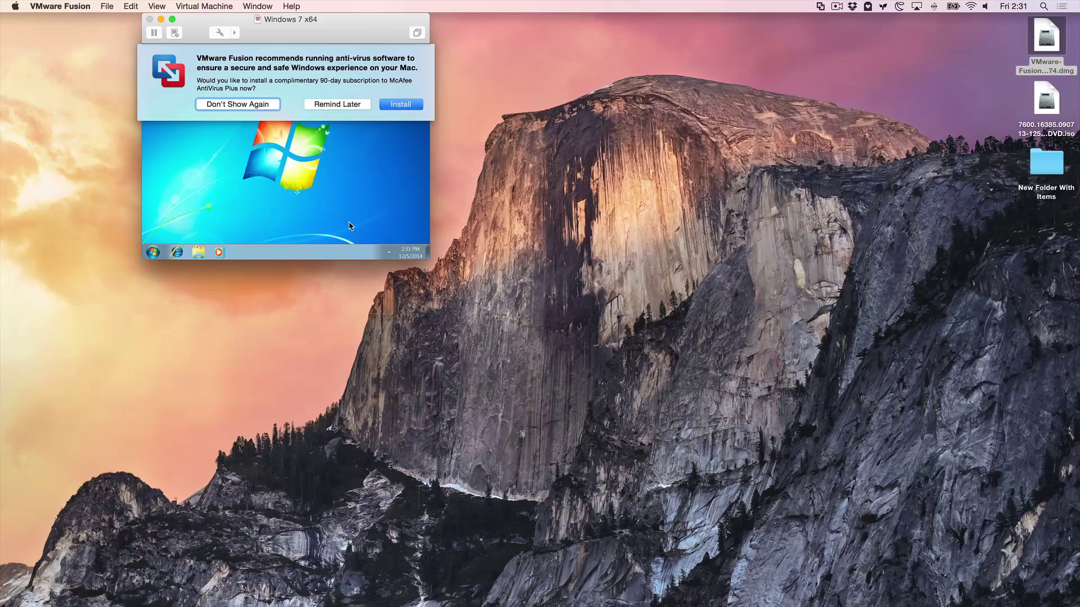
left_click(265, 105)
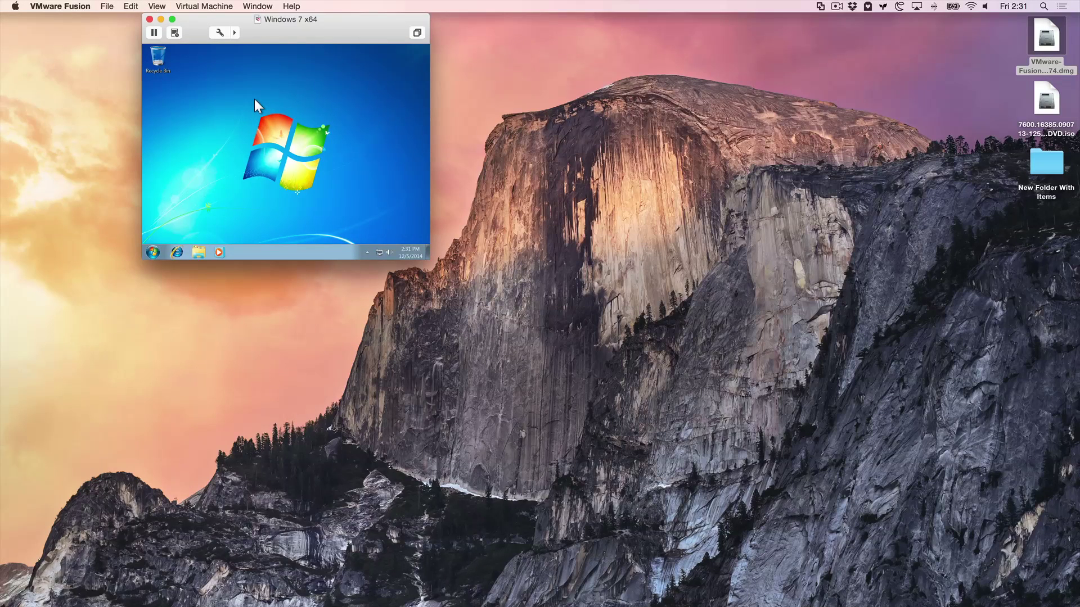
Put the Windows 7 x64 virtual machine into full-screen mode from the View menu.
left_click(158, 7)
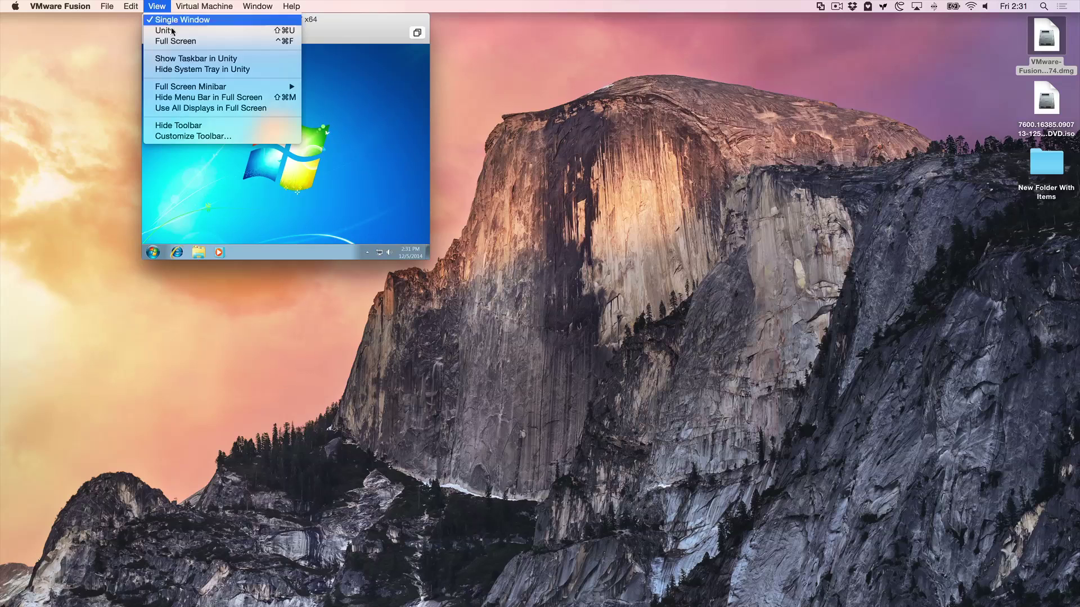
left_click(176, 41)
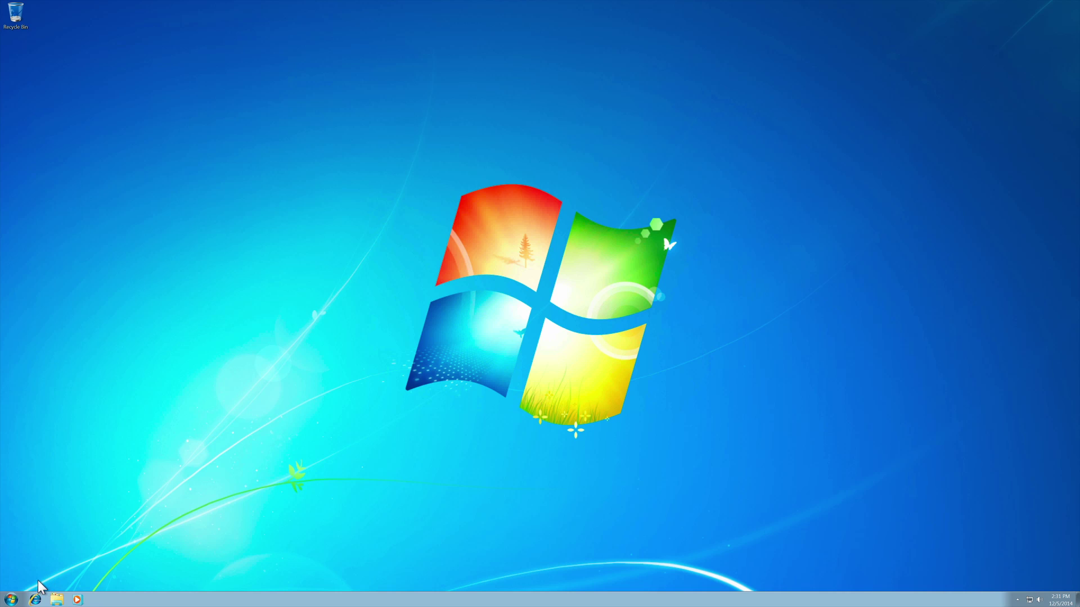
In Internet Explorer, go to itunes.com and start downloading the iTunes64Setup.exe installer.
left_click(33, 597)
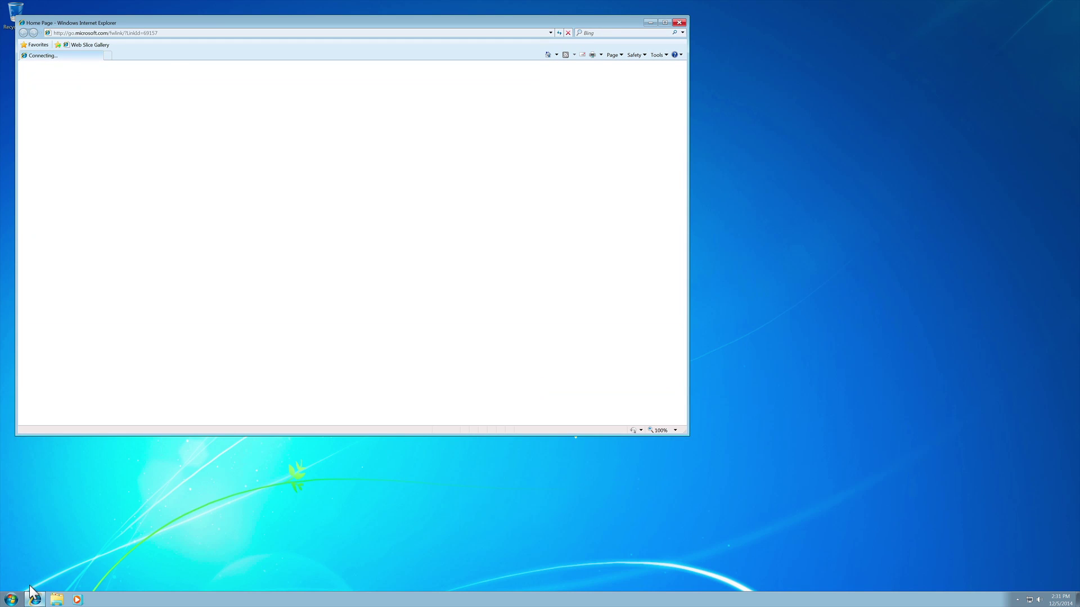
left_click(208, 34)
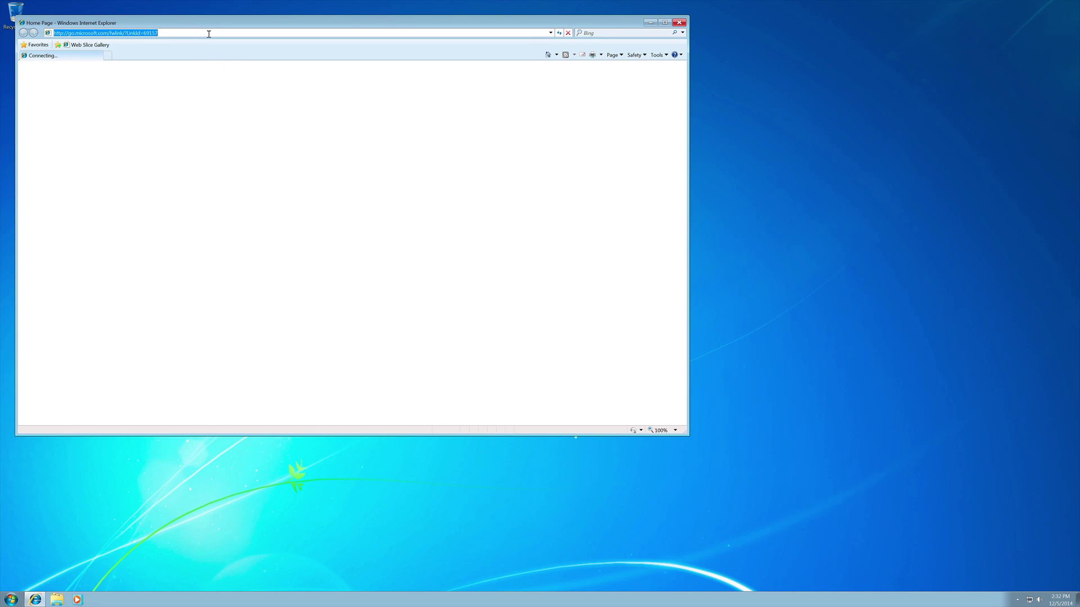
type("itunb")
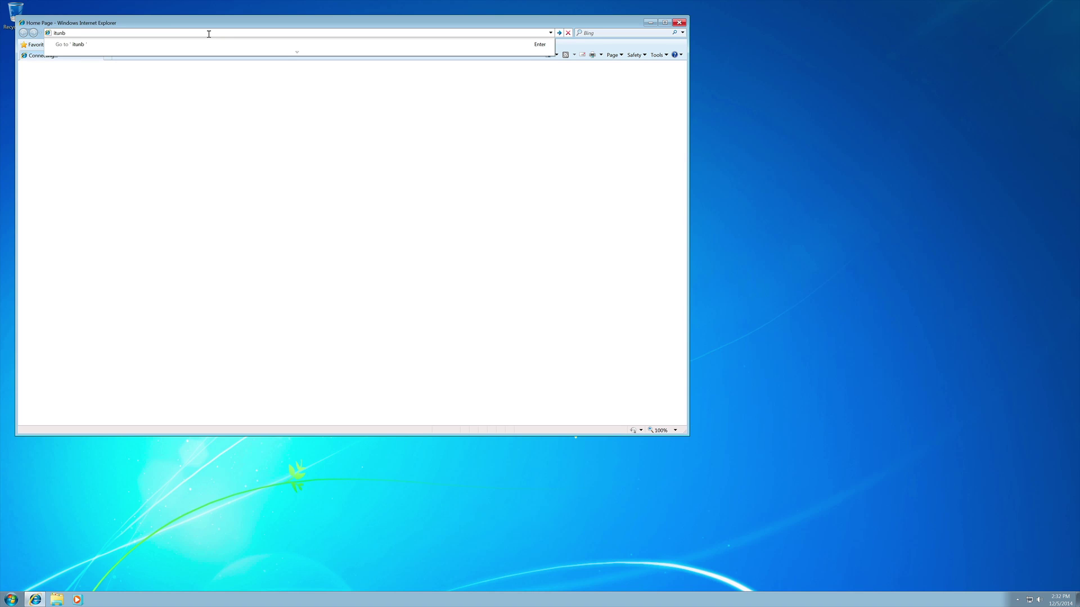
key("BackSpace")
type("es.co")
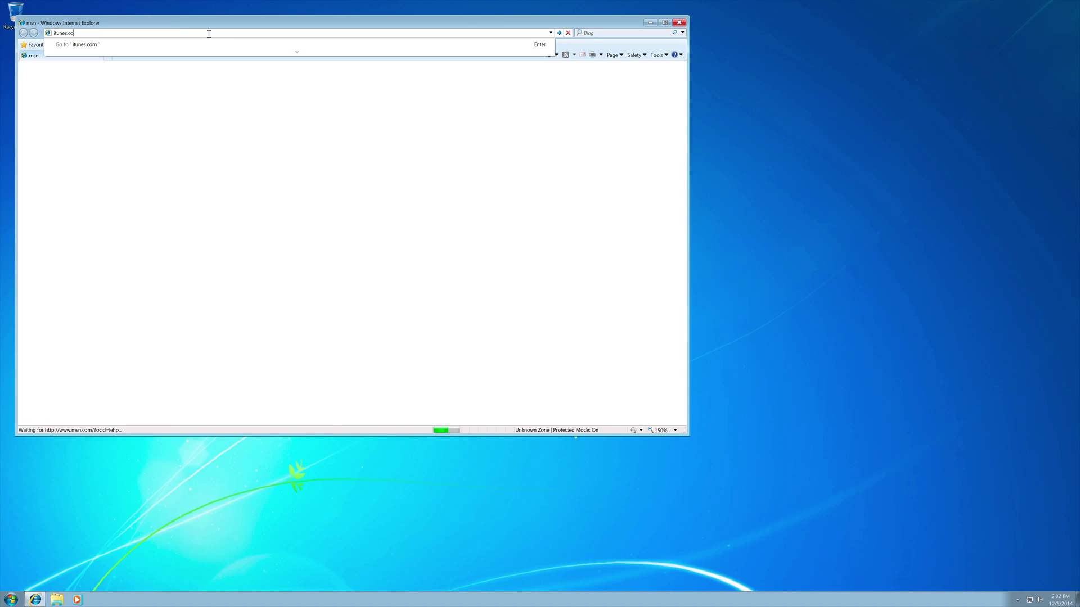
type("m")
key("Return")
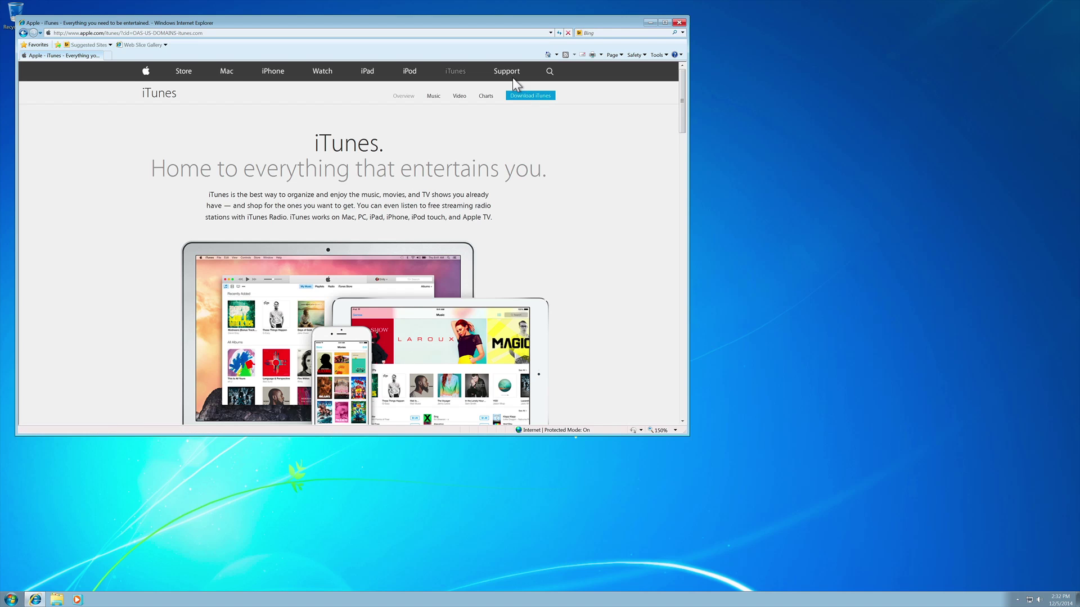
left_click(523, 94)
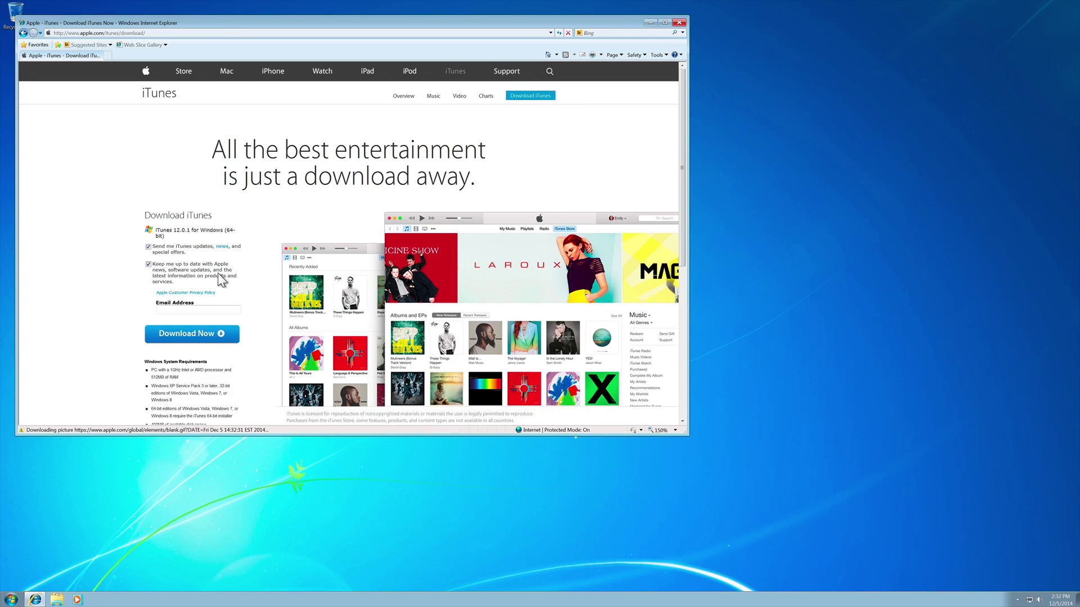
left_click(194, 333)
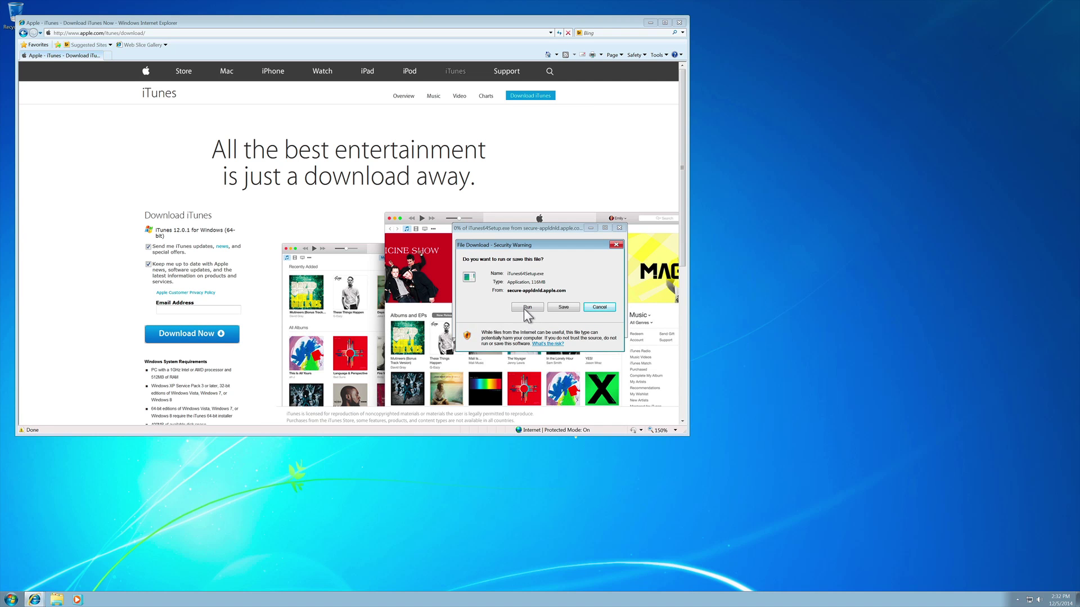
Run the iTunes installer with default options, finish with iTunes launching, then close Internet Explorer.
left_click(526, 308)
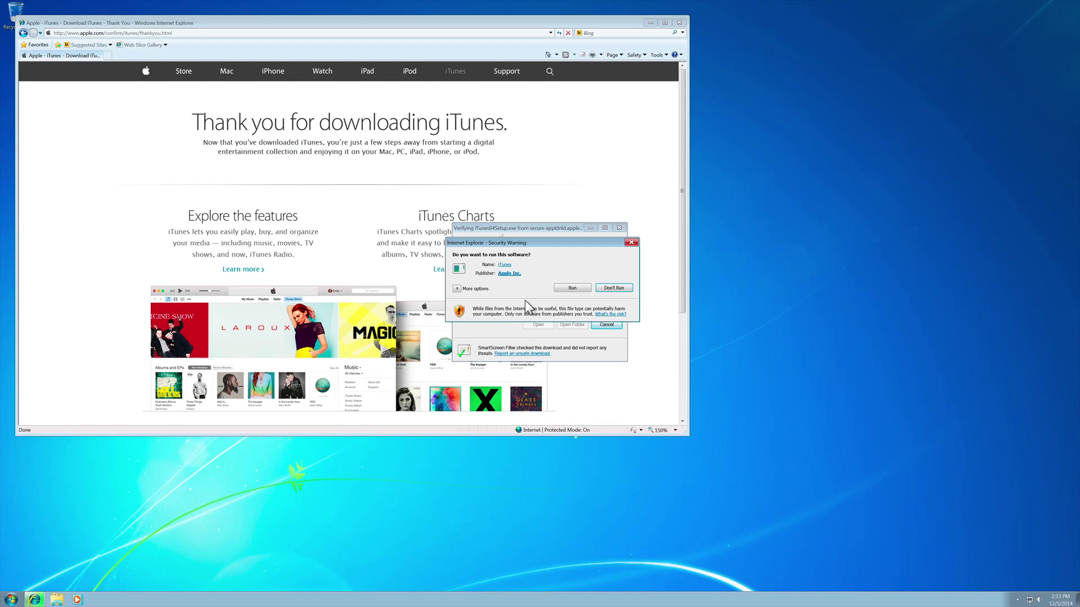
left_click(574, 288)
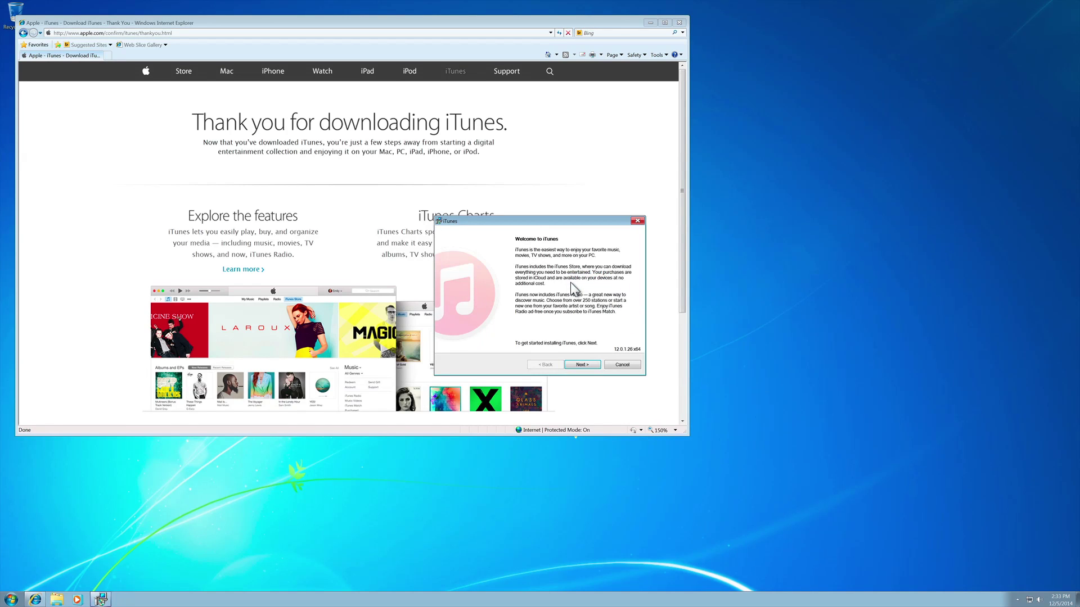
left_click(582, 363)
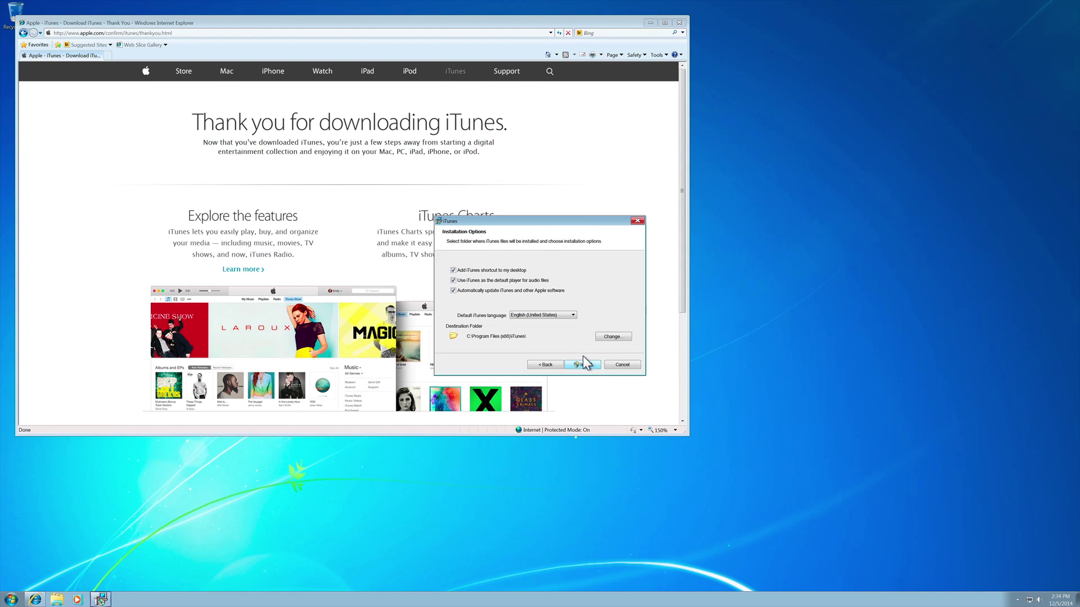
left_click(592, 364)
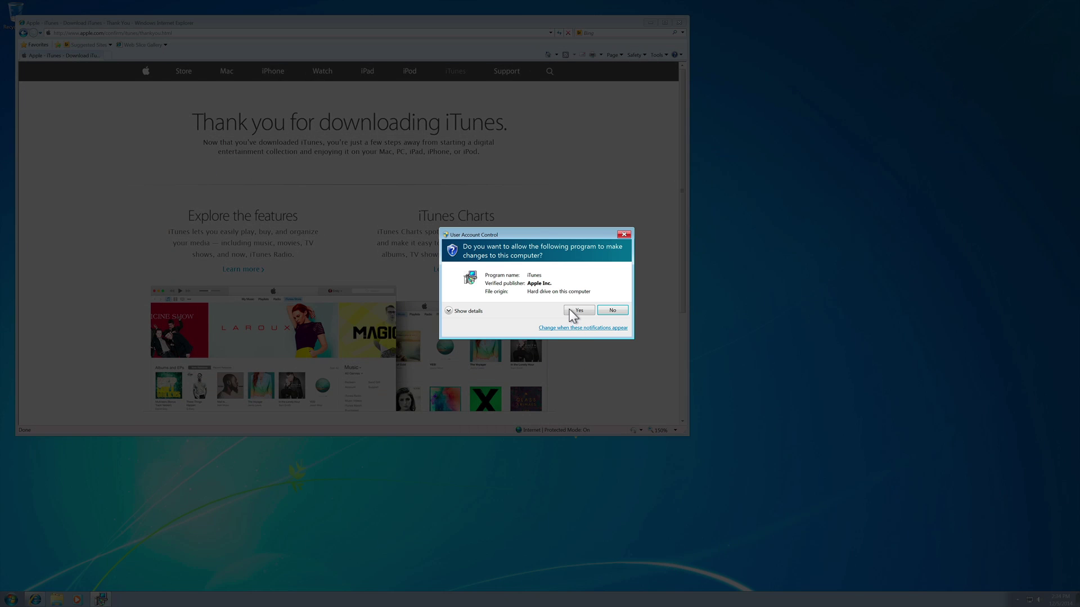
left_click(575, 311)
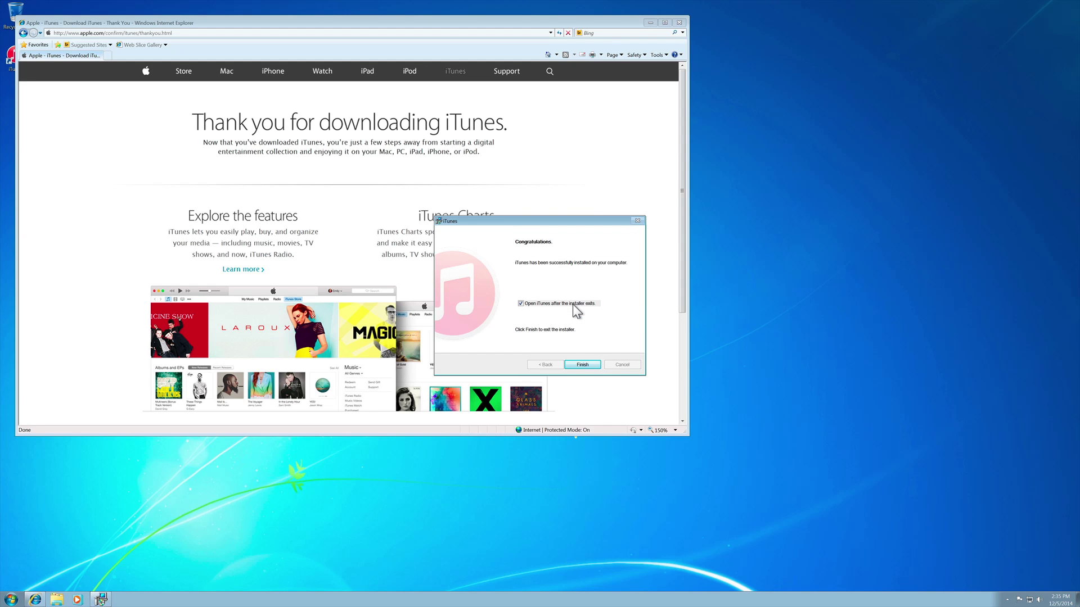
left_click(579, 364)
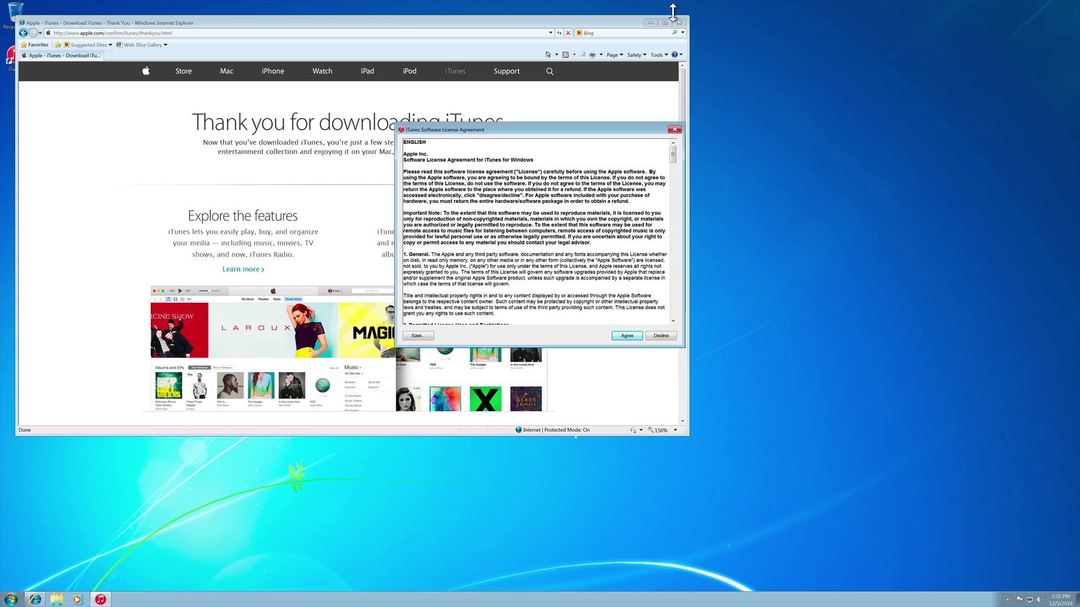
left_click(679, 22)
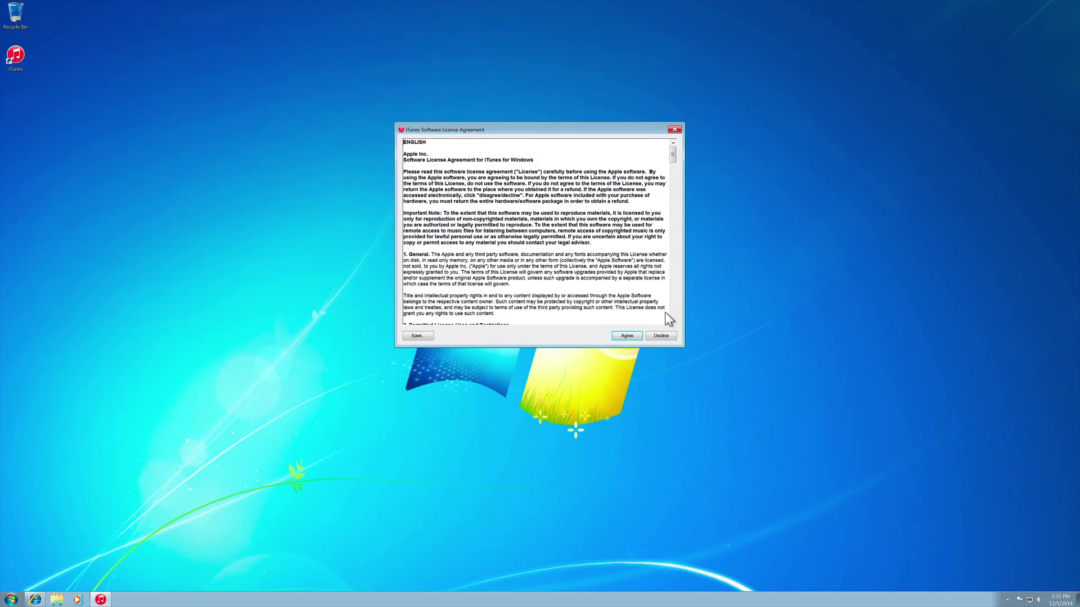
Agree to the iTunes license and choose No Thanks to sharing library details.
left_click(607, 326)
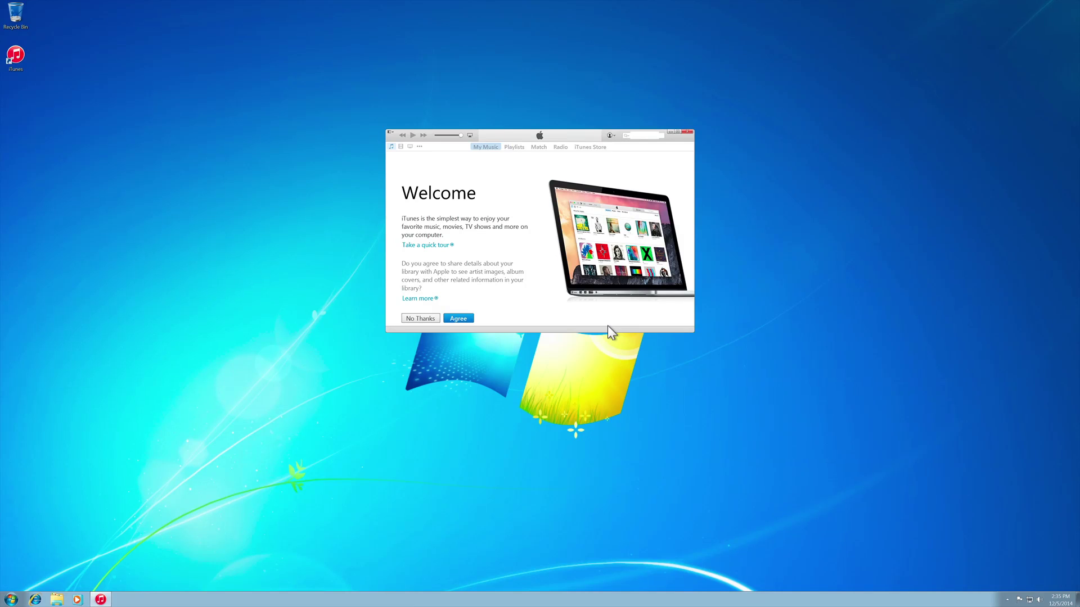
left_click(423, 318)
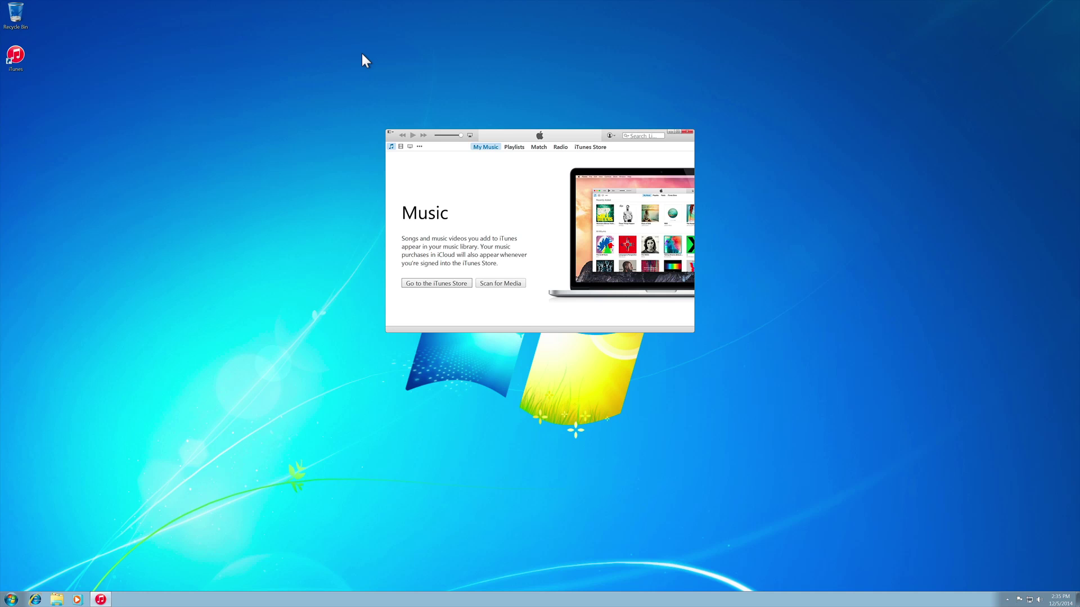
left_click(362, 53)
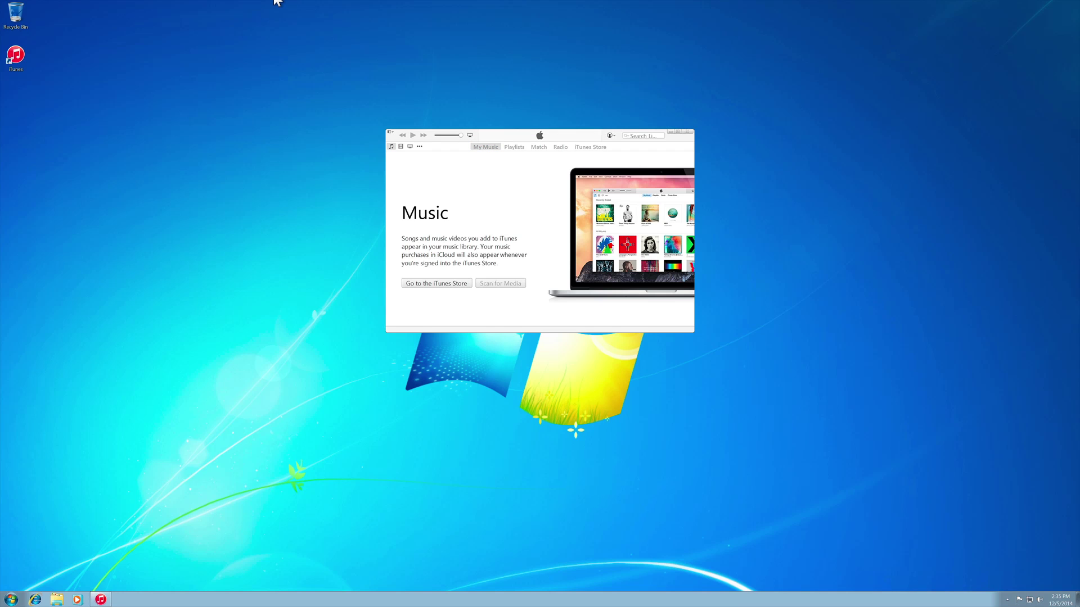
Dismiss the Start menu and let this computer access the connected iPhone.
key("super")
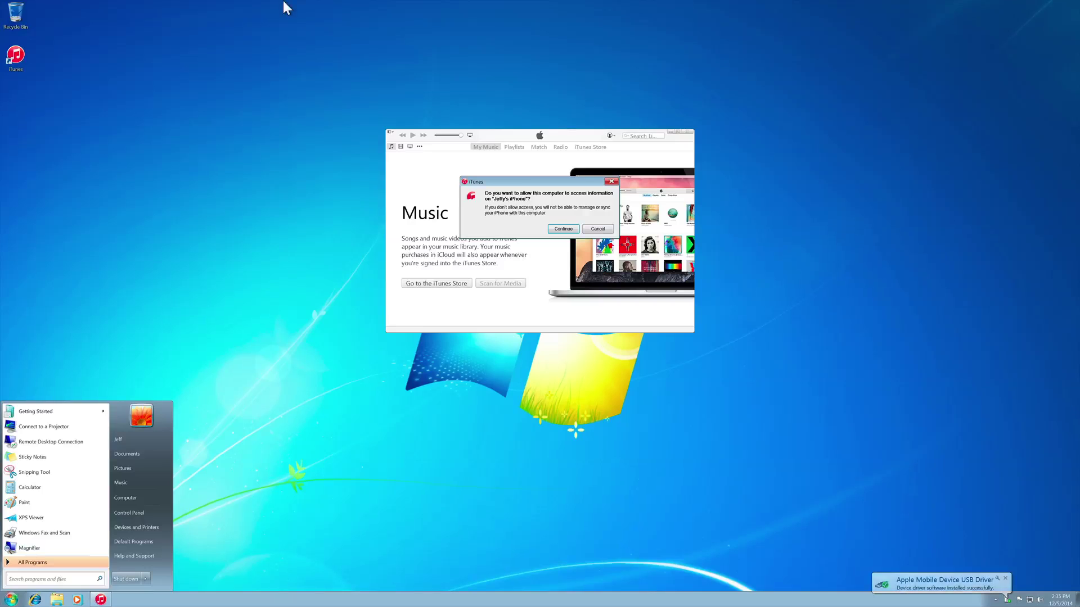
left_click(551, 219)
left_click(551, 220)
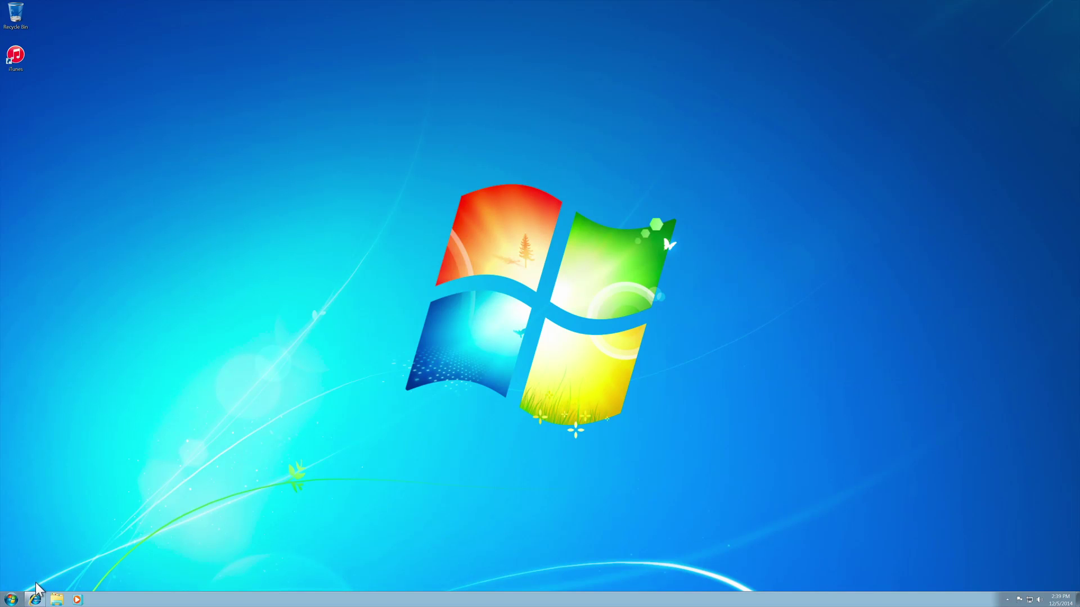
Browse to idownloadblog.com's Download page and scroll to the TaiG iOS 8 jailbreak links.
left_click(35, 600)
left_click(370, 32)
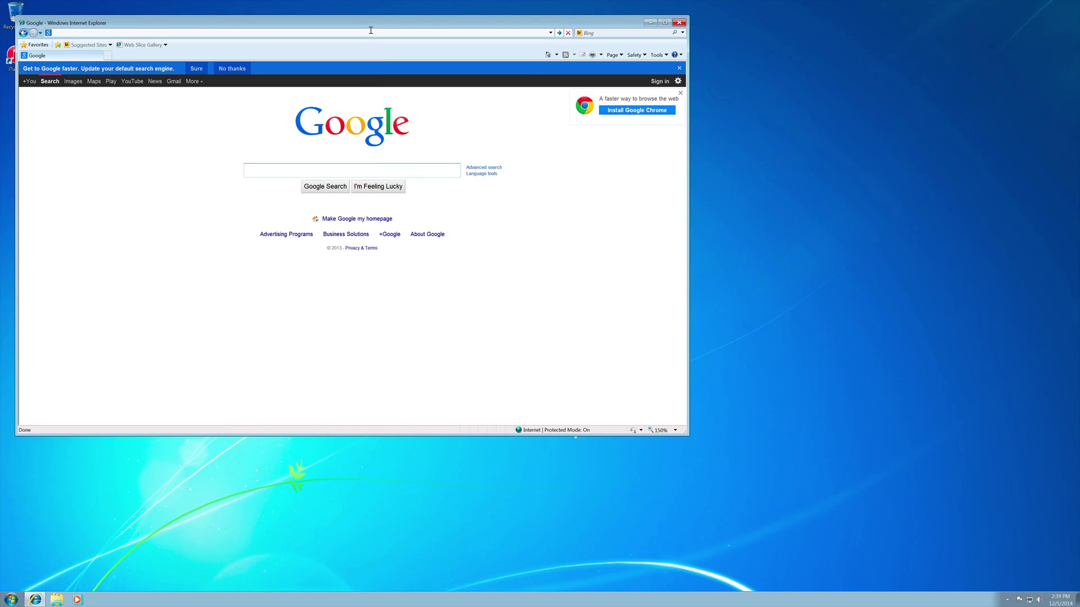
type("i")
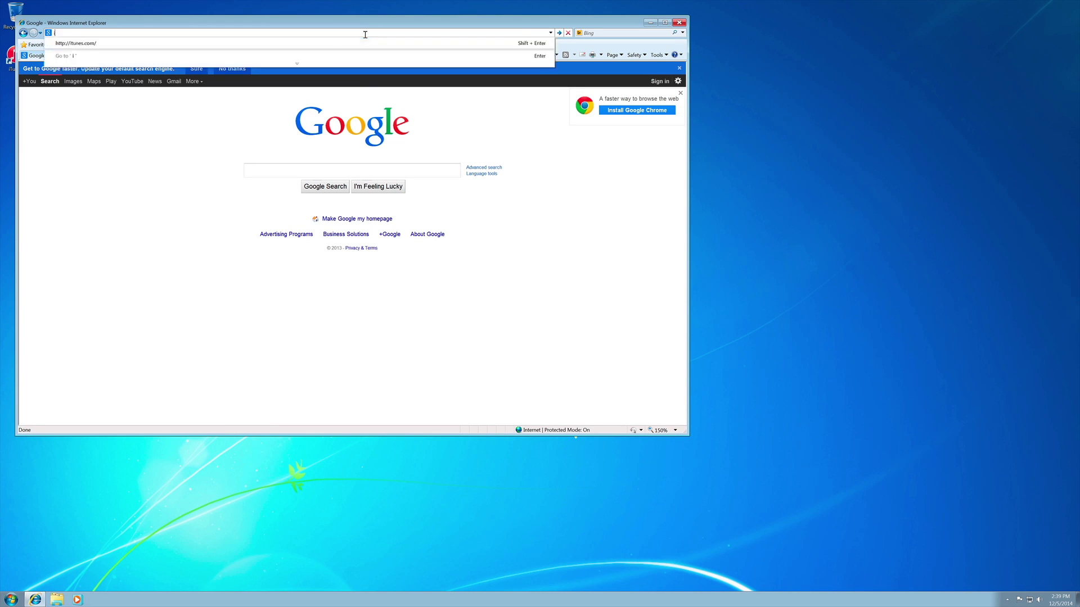
type("down")
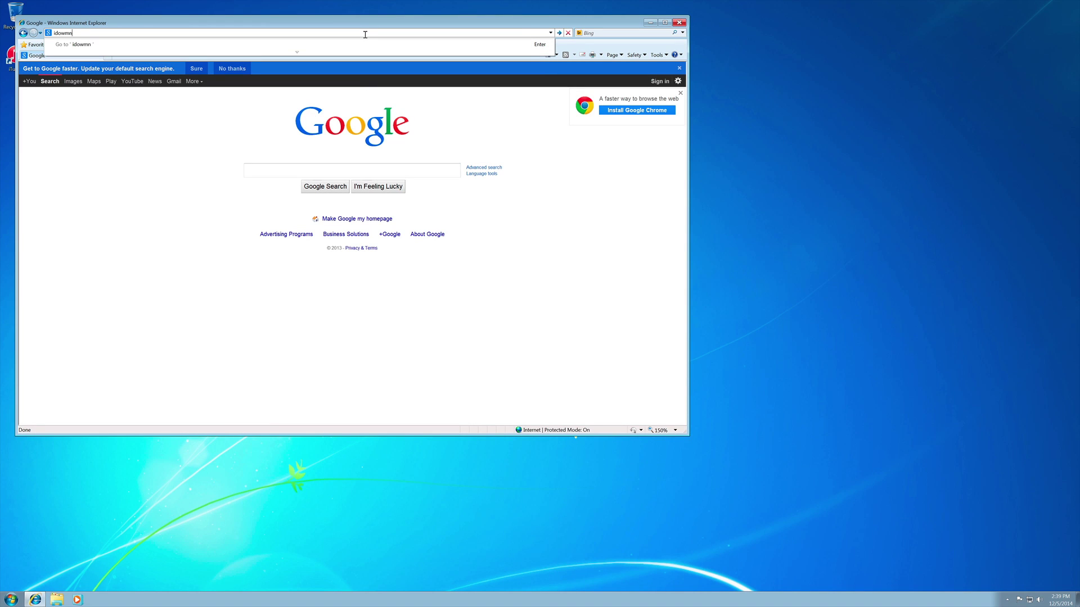
type("loadblog.com")
key("Return")
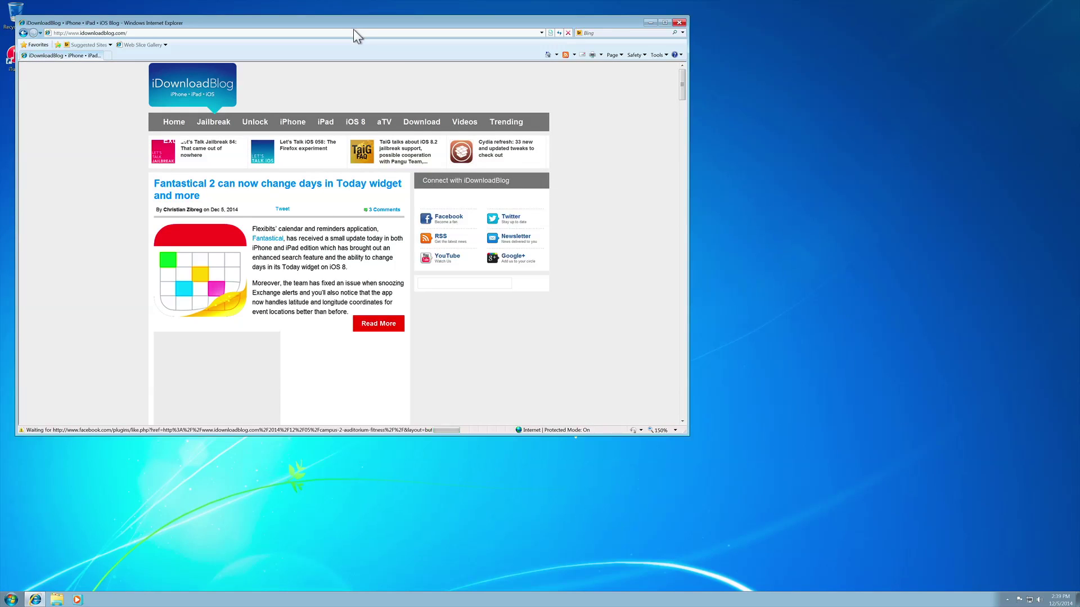
left_click(421, 121)
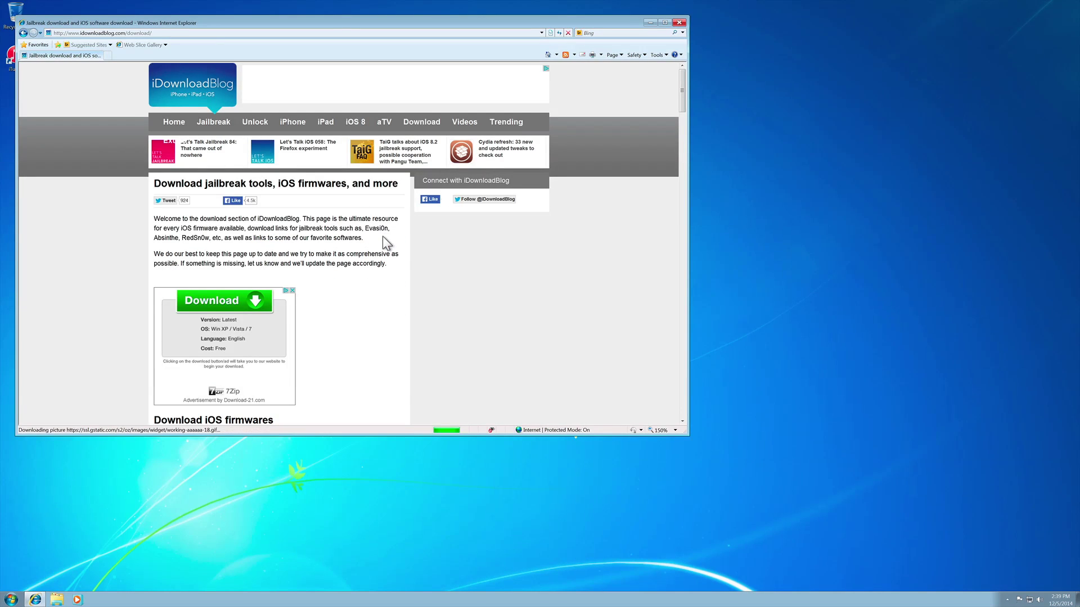
scroll(387, 241, "down", 5)
scroll(392, 246, "down", 5)
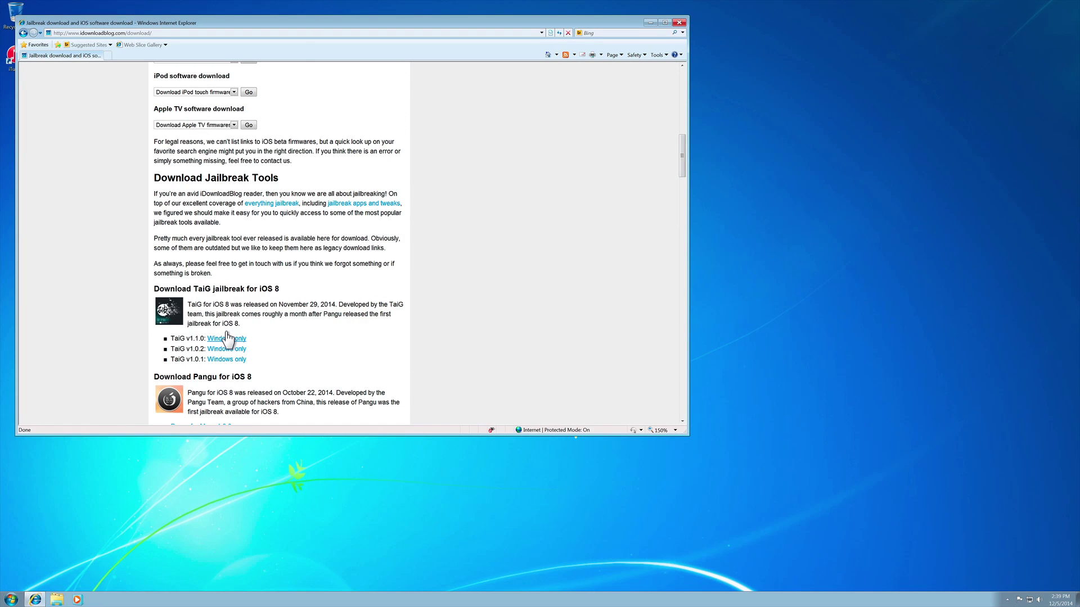
Save the TaiG v1.1.0 Windows zip, TaiGJBreak_EN_1101.zip, to the Desktop and minimize the browser.
left_click(226, 339)
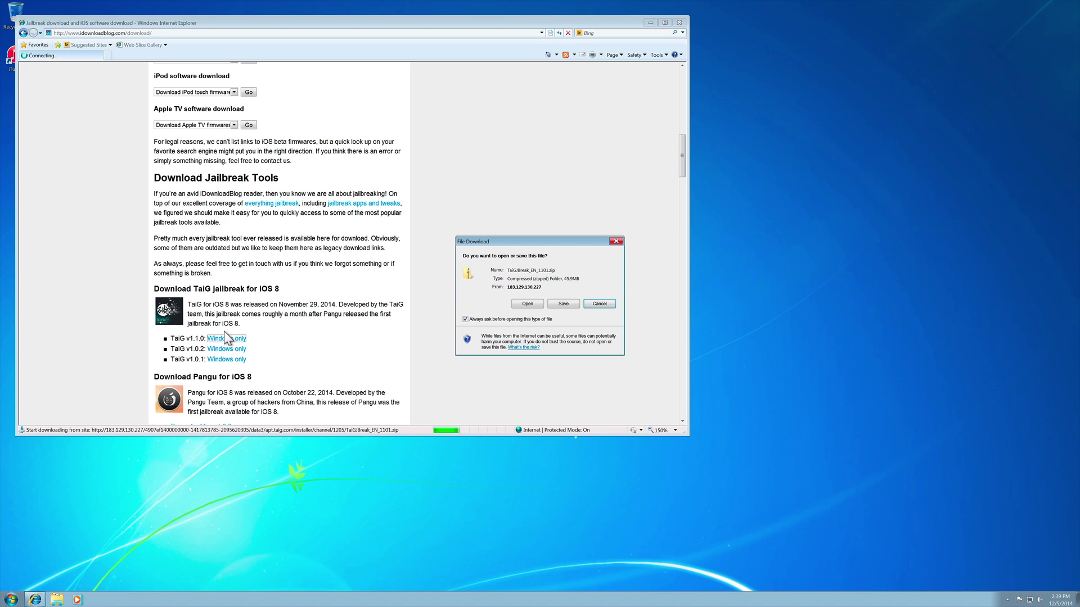
left_click(557, 301)
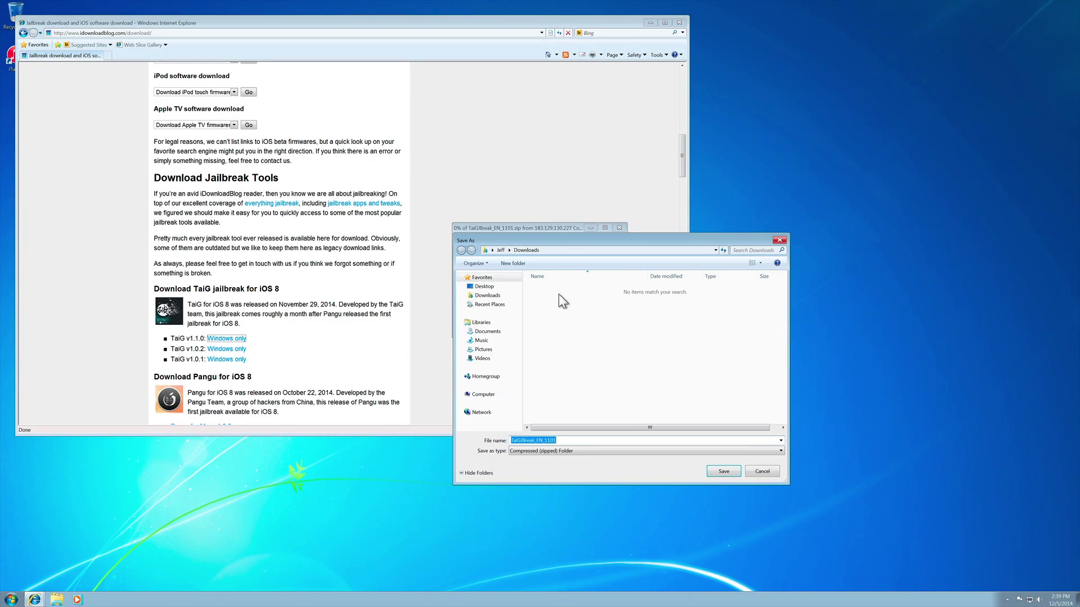
left_click(489, 285)
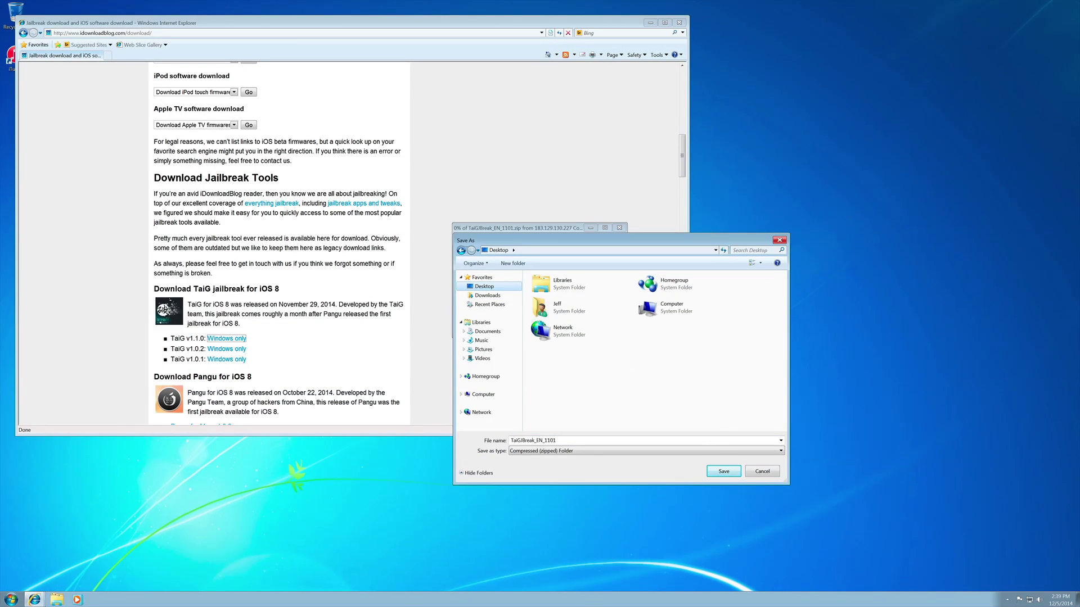
left_click(717, 461)
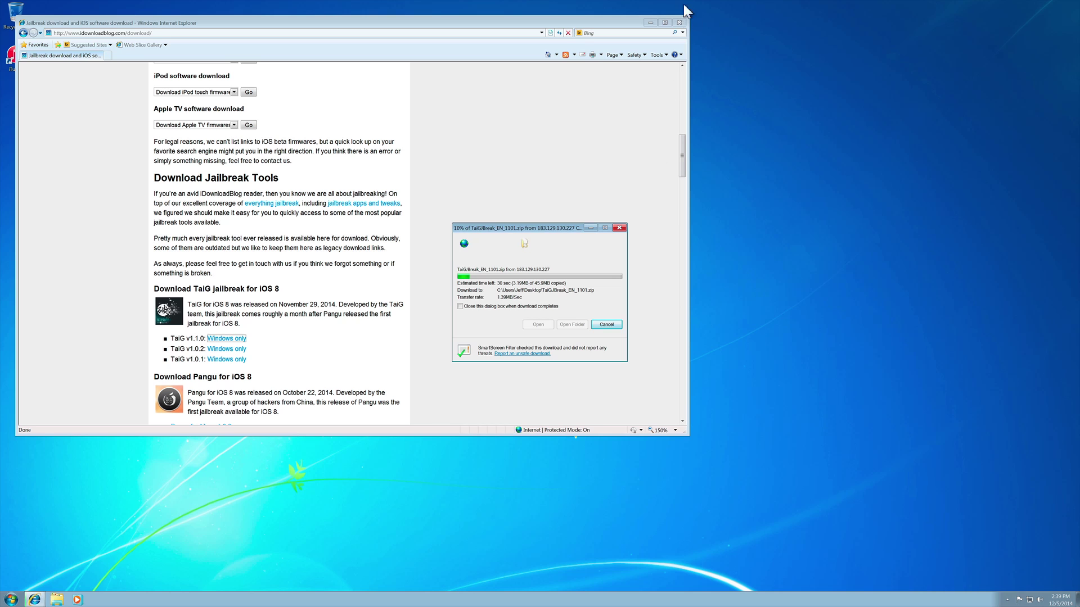
left_click(643, 12)
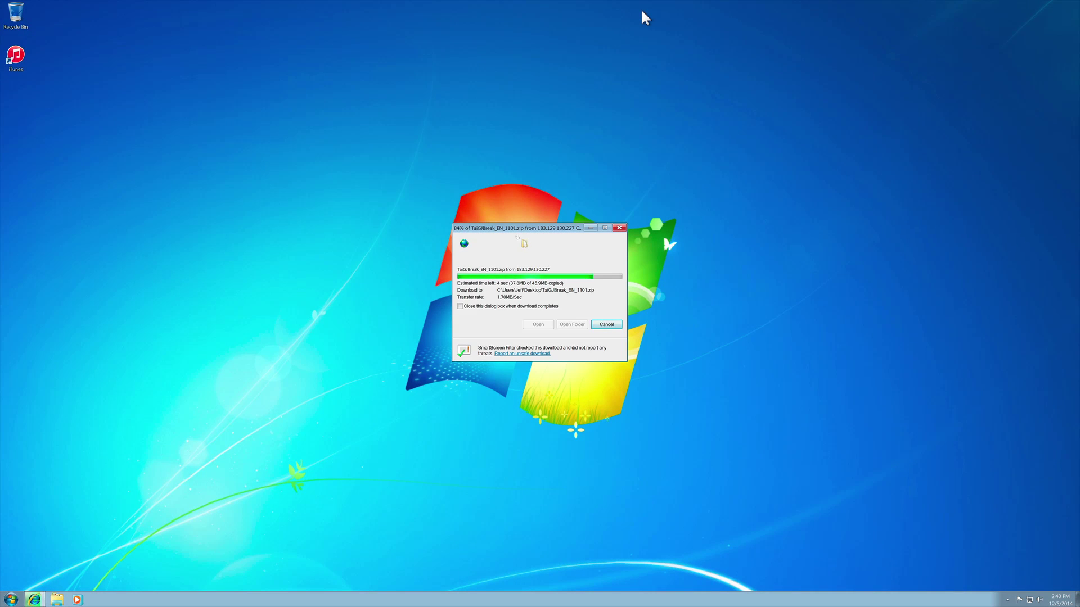
Extract the TaiG zip to a desktop folder and run TaiGJBreak_EN_1101 past the security warning.
left_click(618, 227)
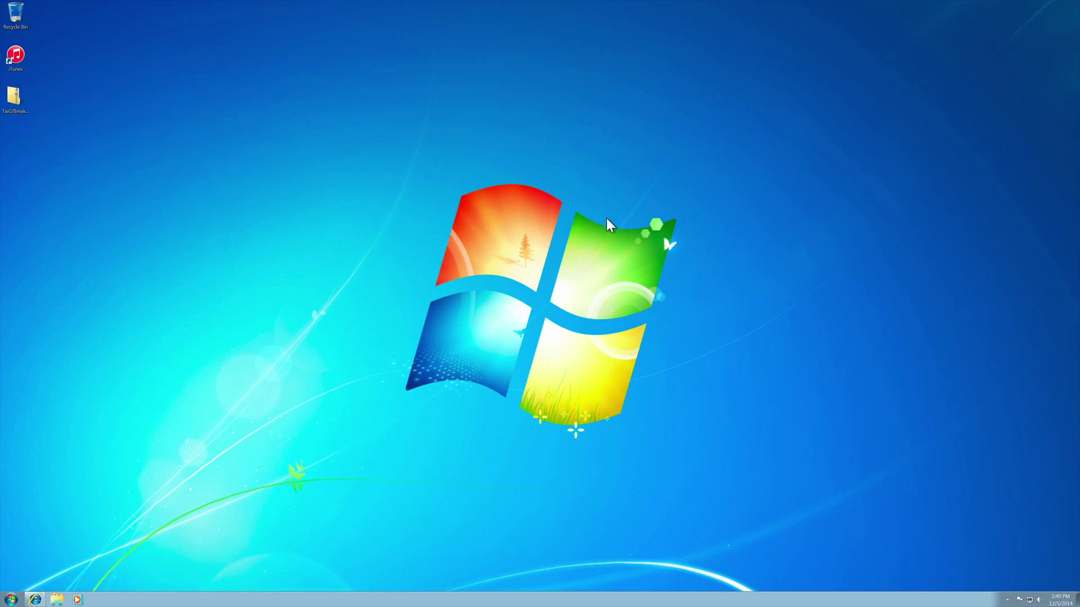
right_click(13, 97)
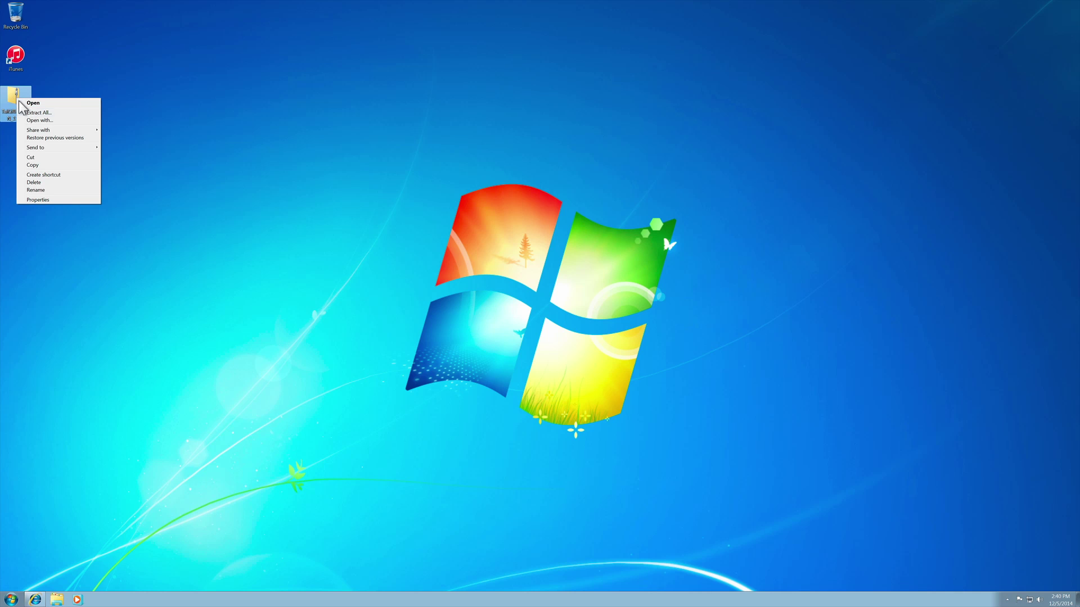
left_click(31, 111)
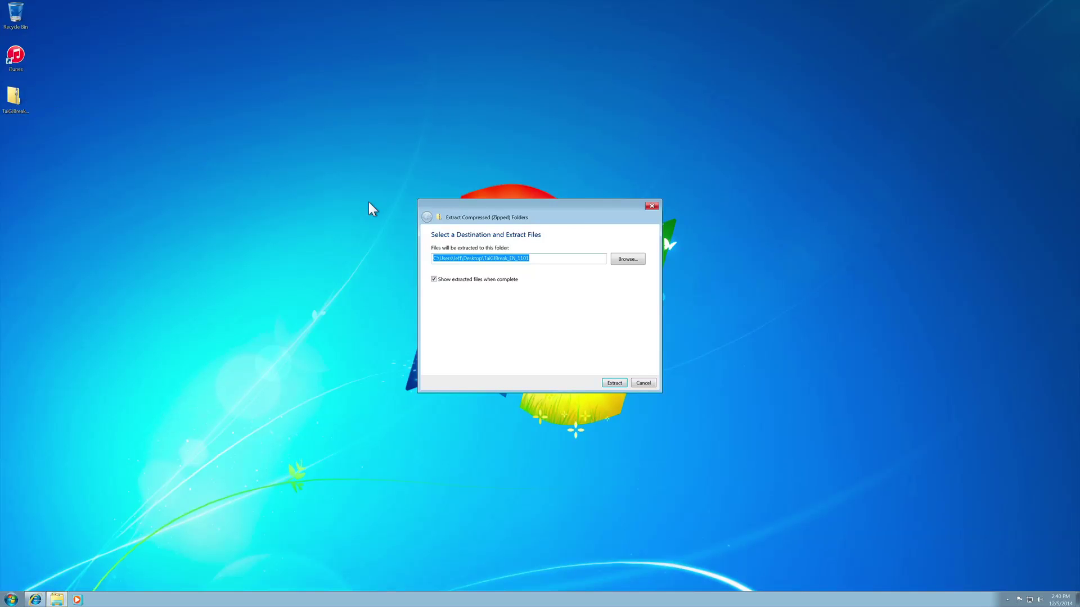
left_click(607, 382)
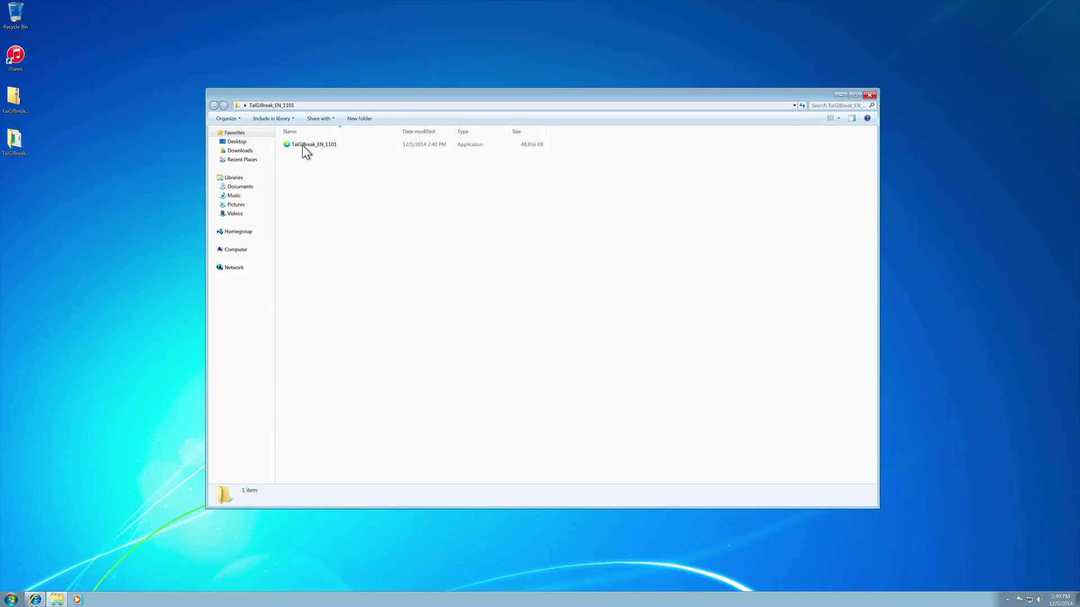
double_click(311, 142)
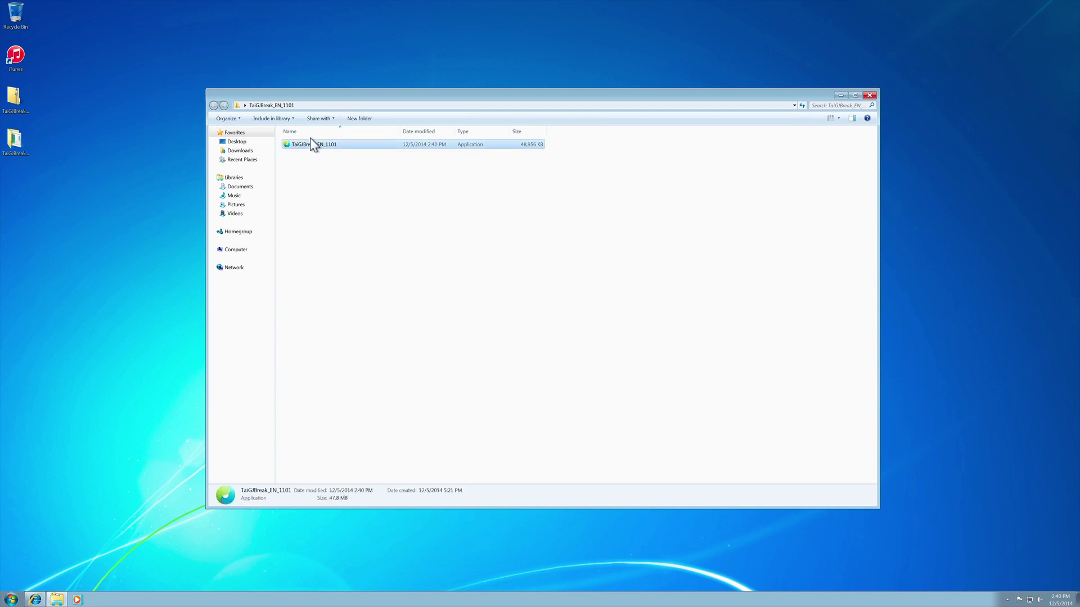
left_click(564, 308)
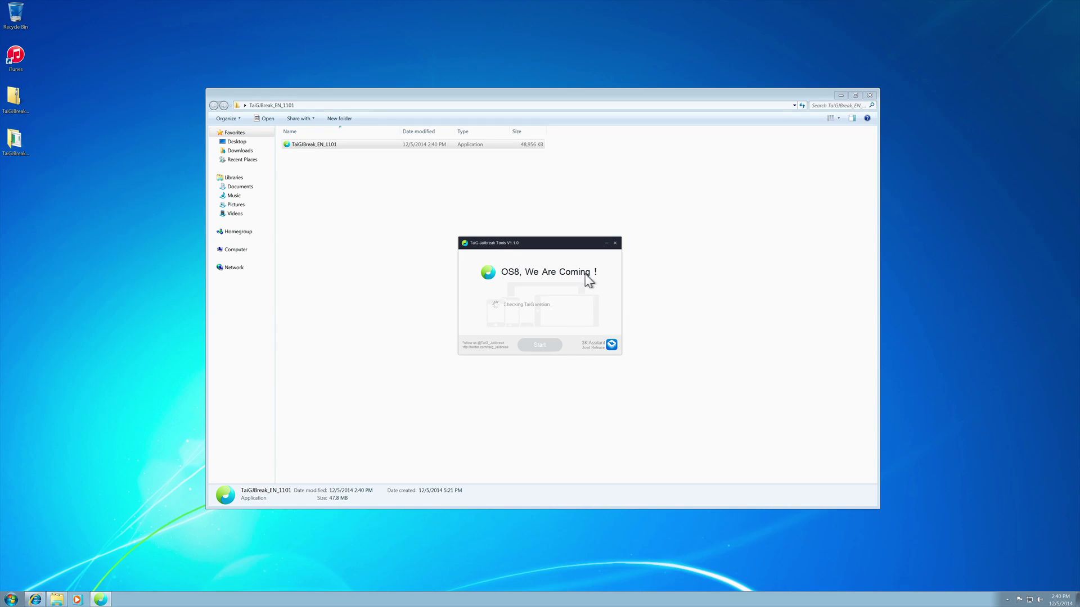
Uncheck the 3K Assistant add-on, dismiss its popup, and close TaiG after it reports Jailbreaked.
left_click(834, 85)
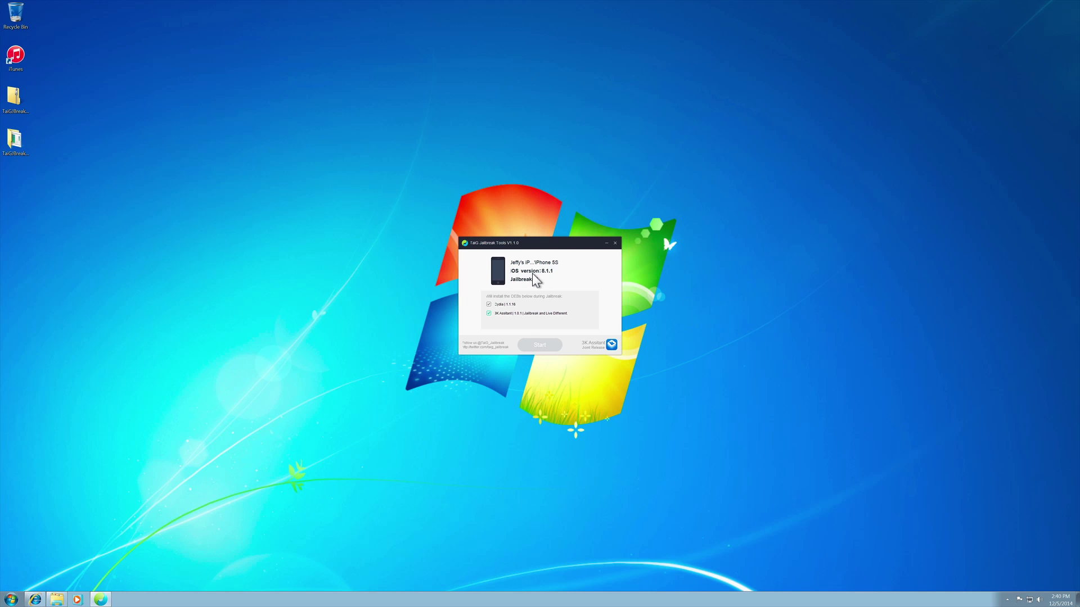
left_click(485, 313)
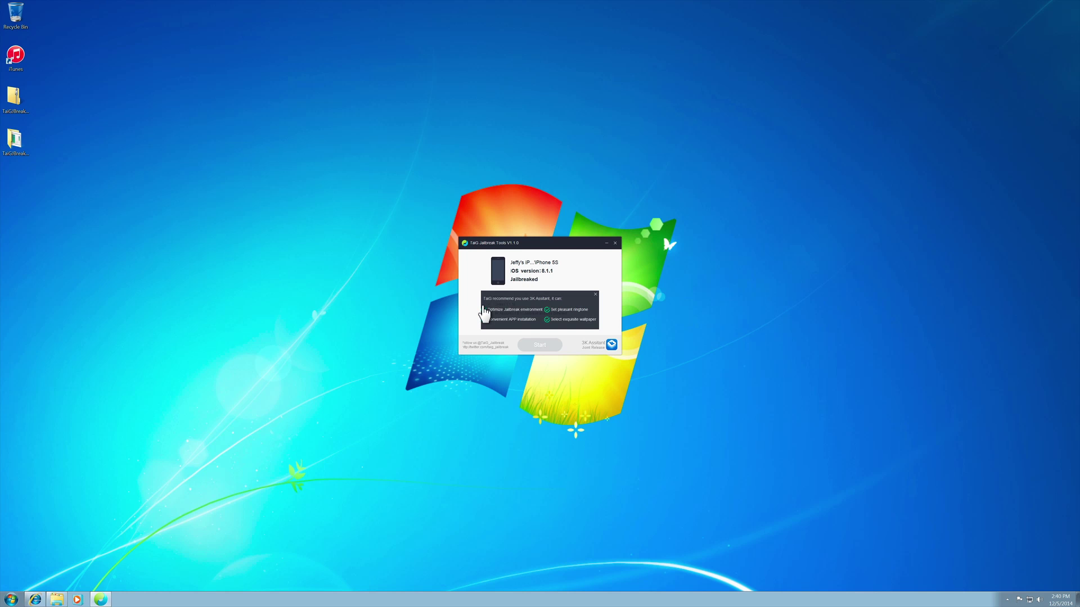
left_click(595, 294)
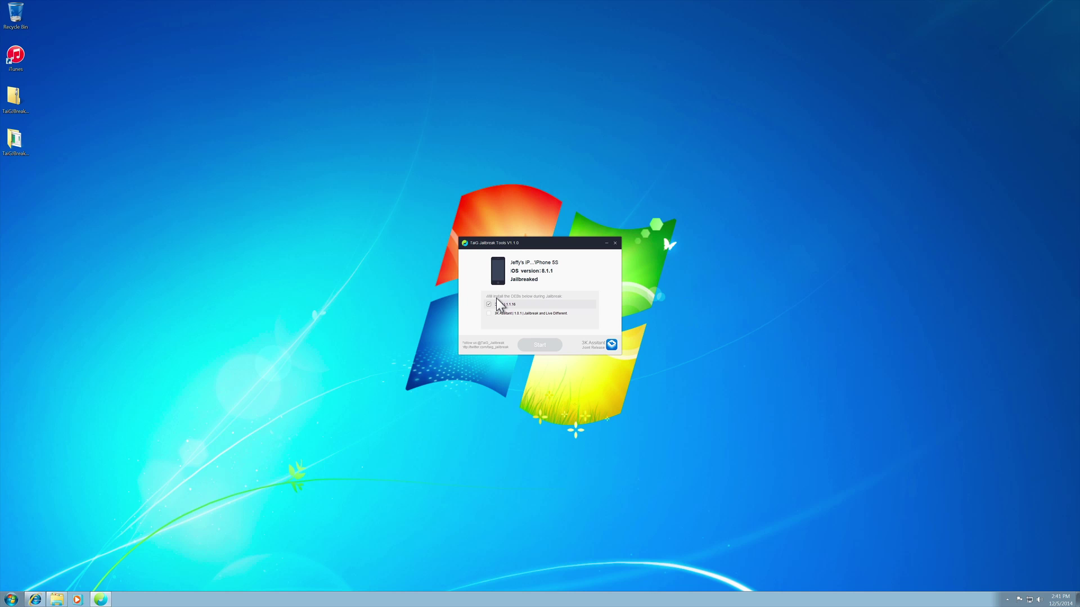
left_click(614, 242)
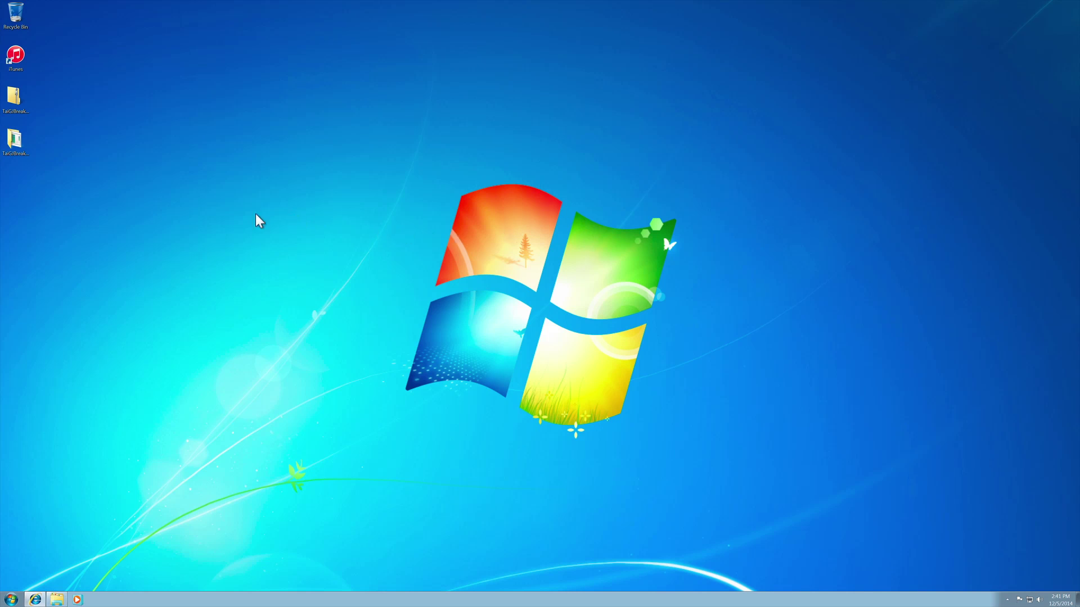
Quit VMware Fusion from its Dock icon, suspending the Windows 7 x64 machine.
mouse_move(3, 236)
mouse_move(1, 317)
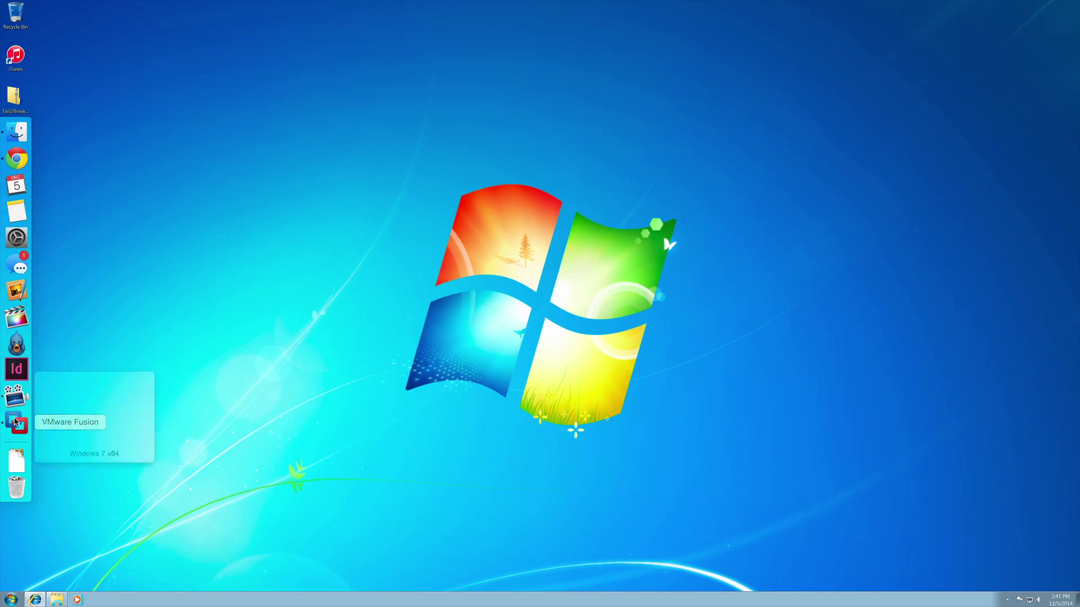
right_click(17, 424)
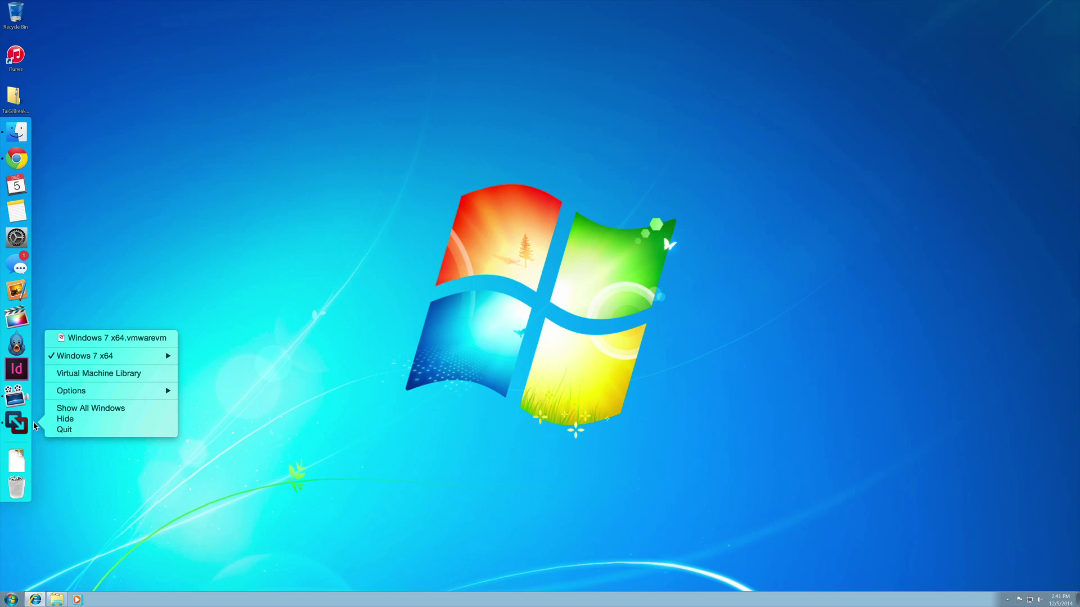
left_click(63, 430)
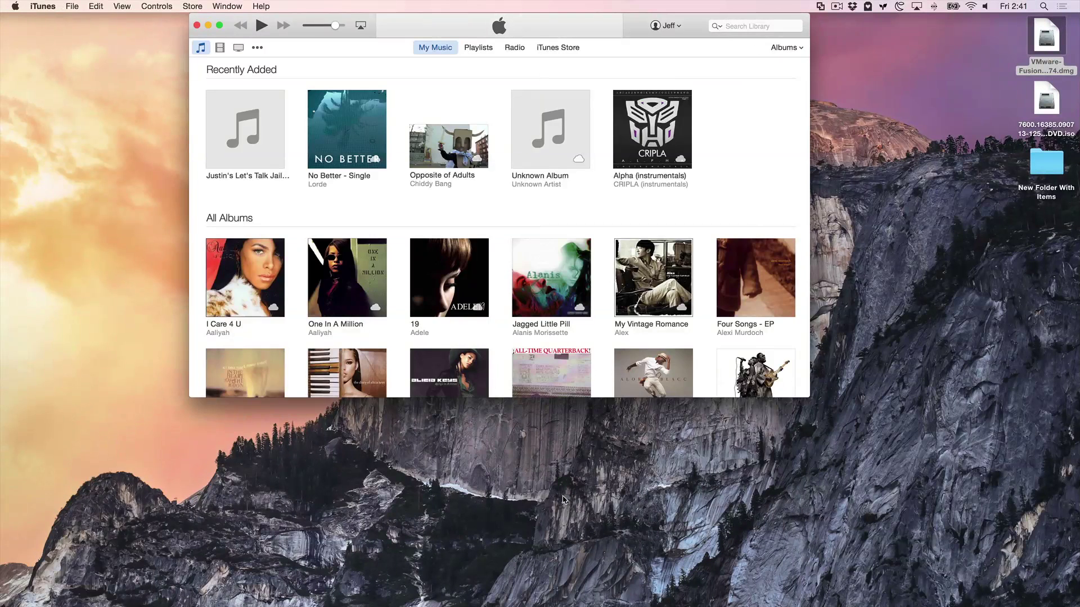
Close iTunes and browse in Finder to Documents > Virtual Machines.
left_click(197, 26)
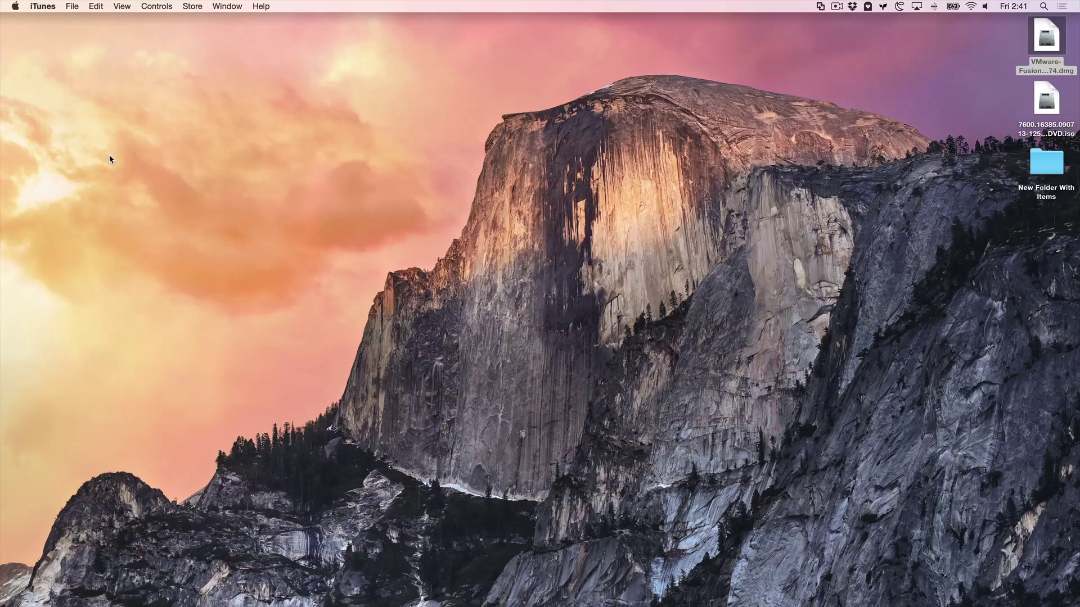
mouse_move(1, 179)
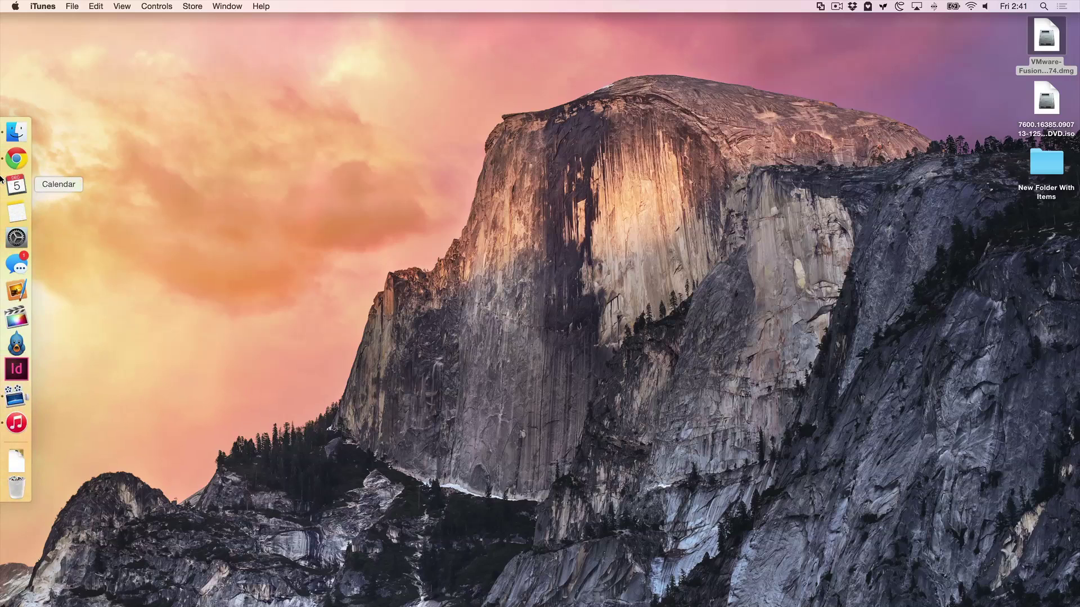
left_click(15, 131)
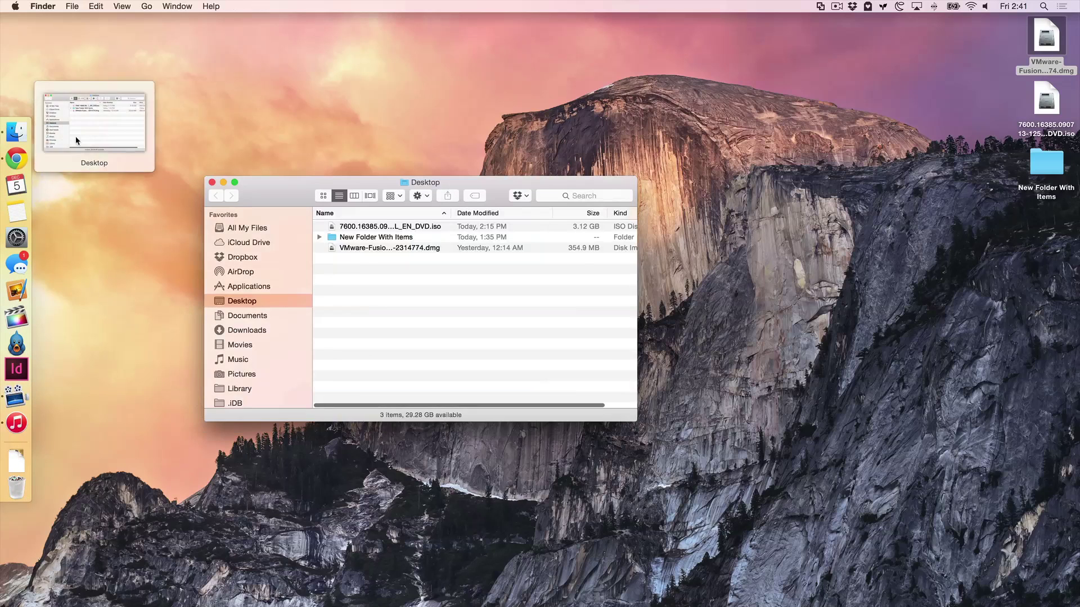
left_click(252, 319)
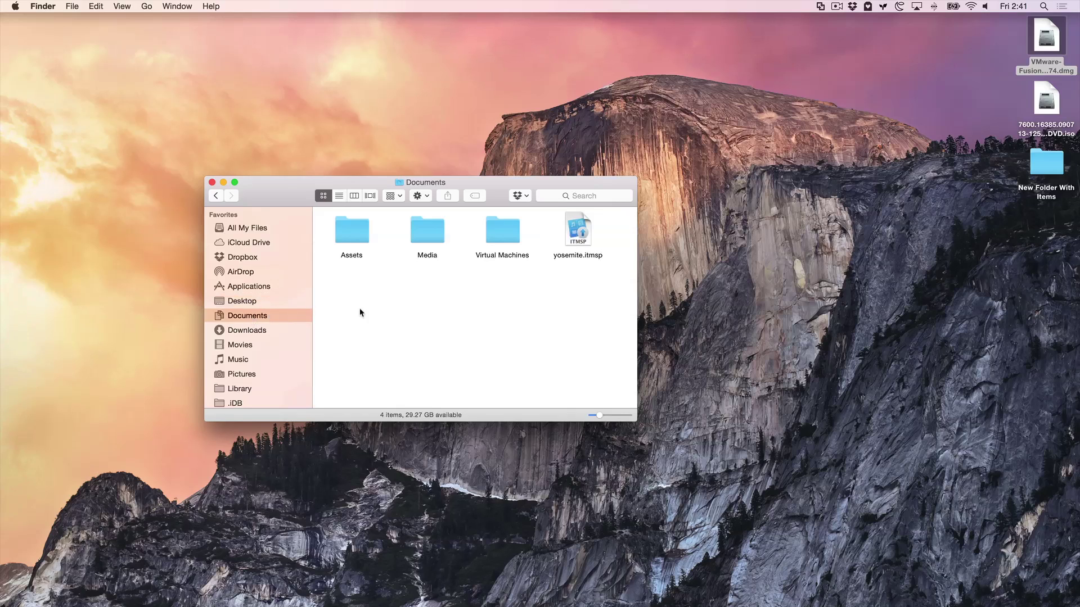
double_click(506, 227)
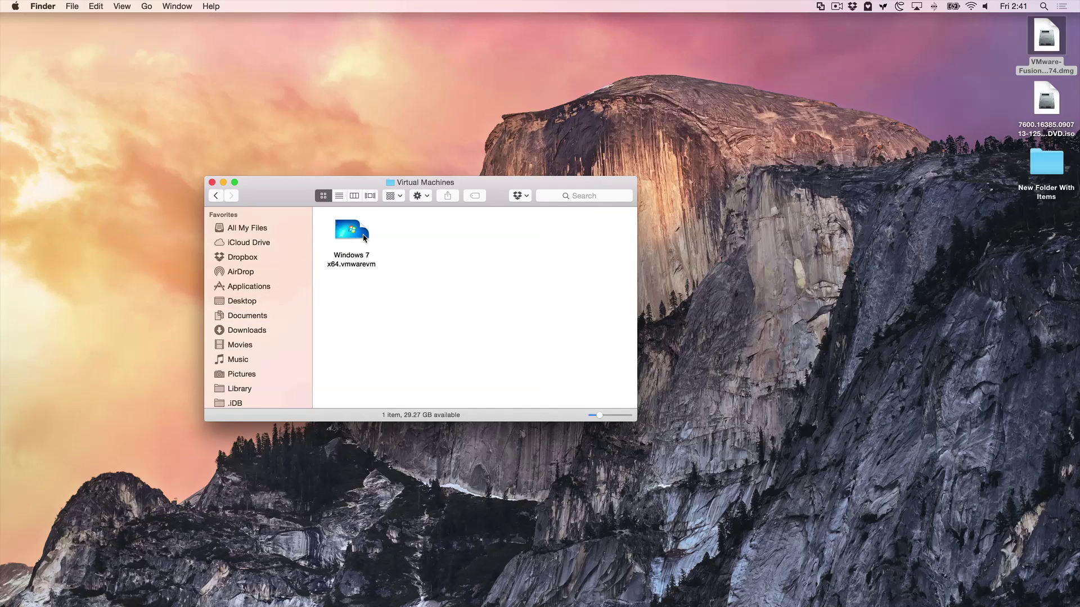
Check the Windows 7 x64.vmwarevm bundle's size with Get Info.
left_click(340, 250)
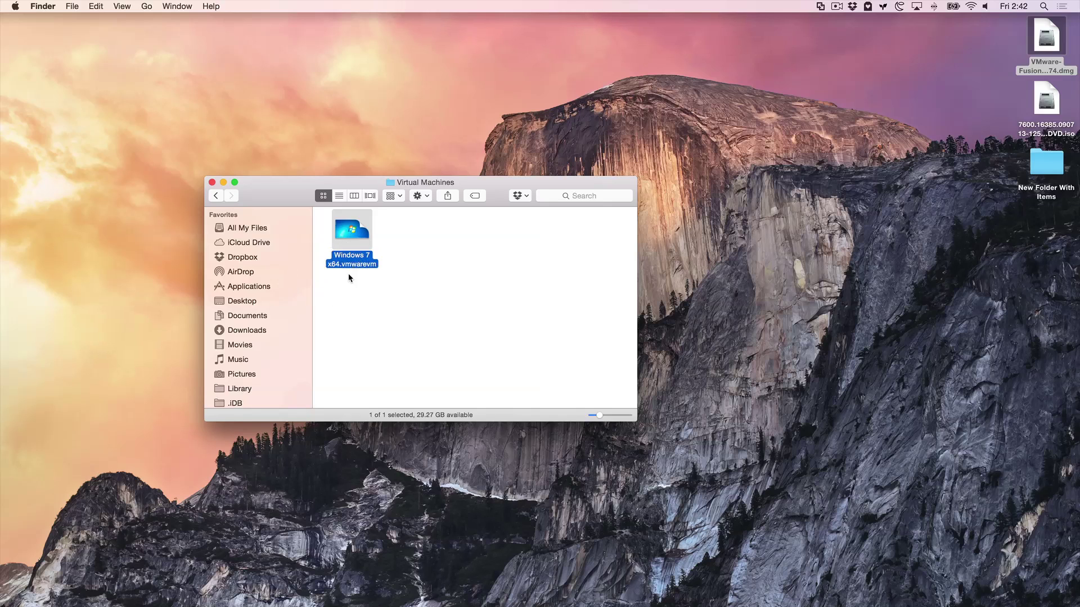
right_click(354, 232)
left_click(393, 290)
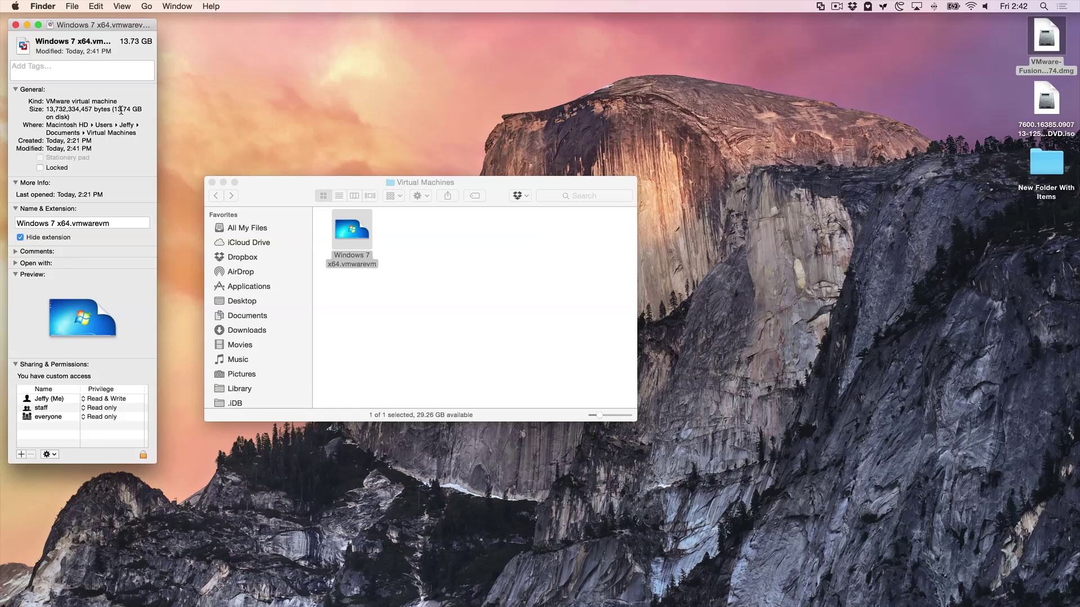
left_click(16, 25)
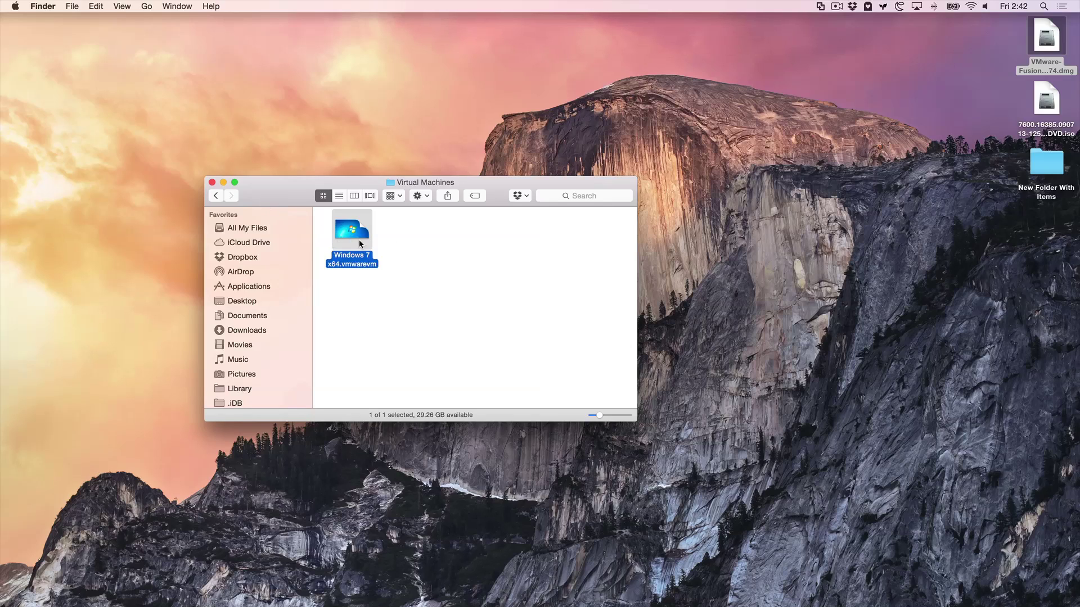
left_click(477, 245)
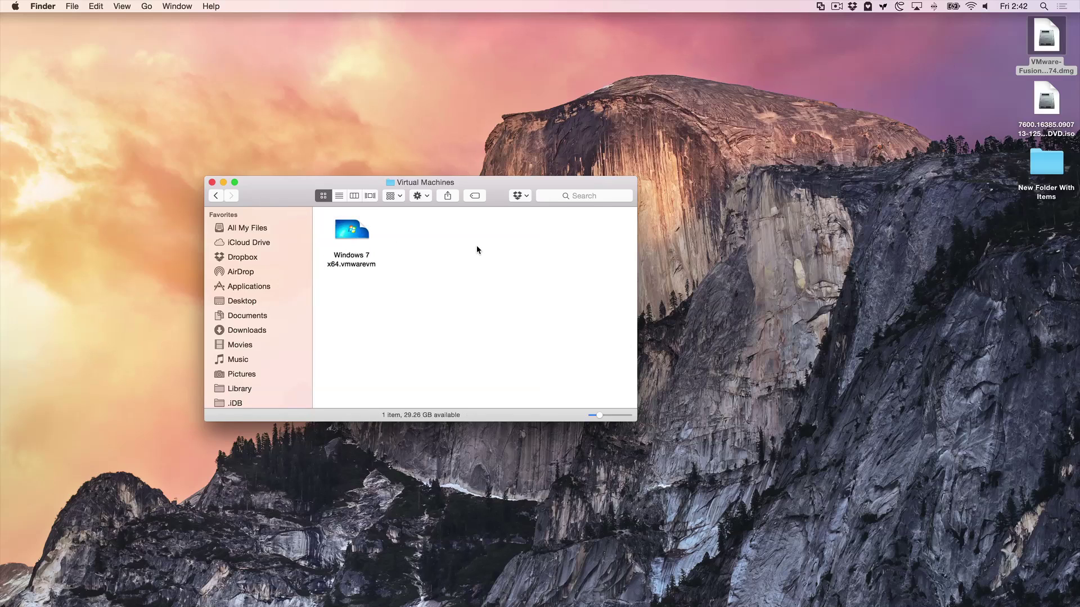
left_click(347, 237)
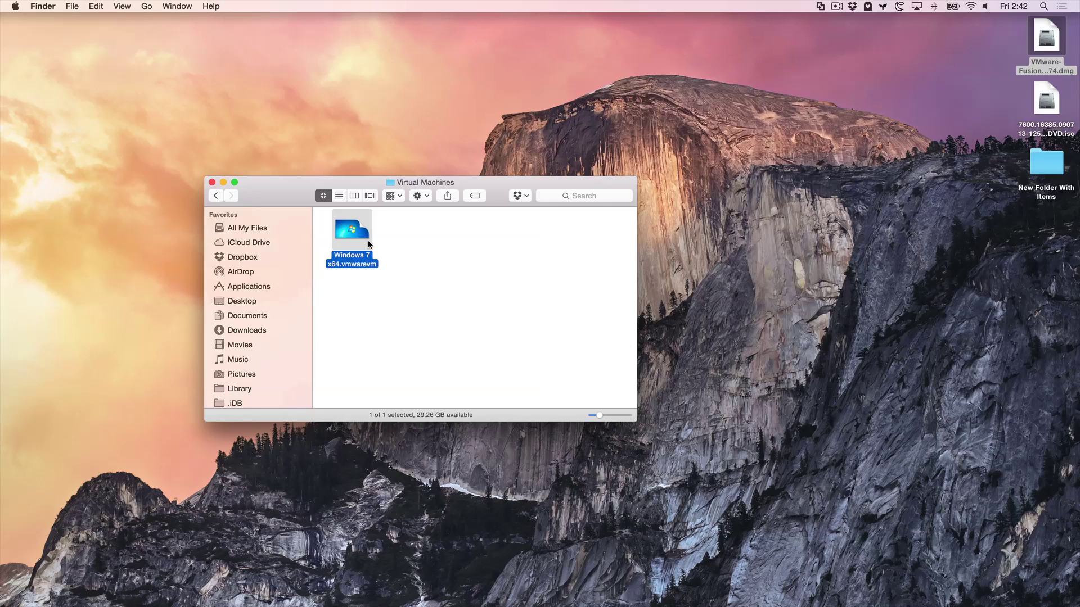
left_click(383, 239)
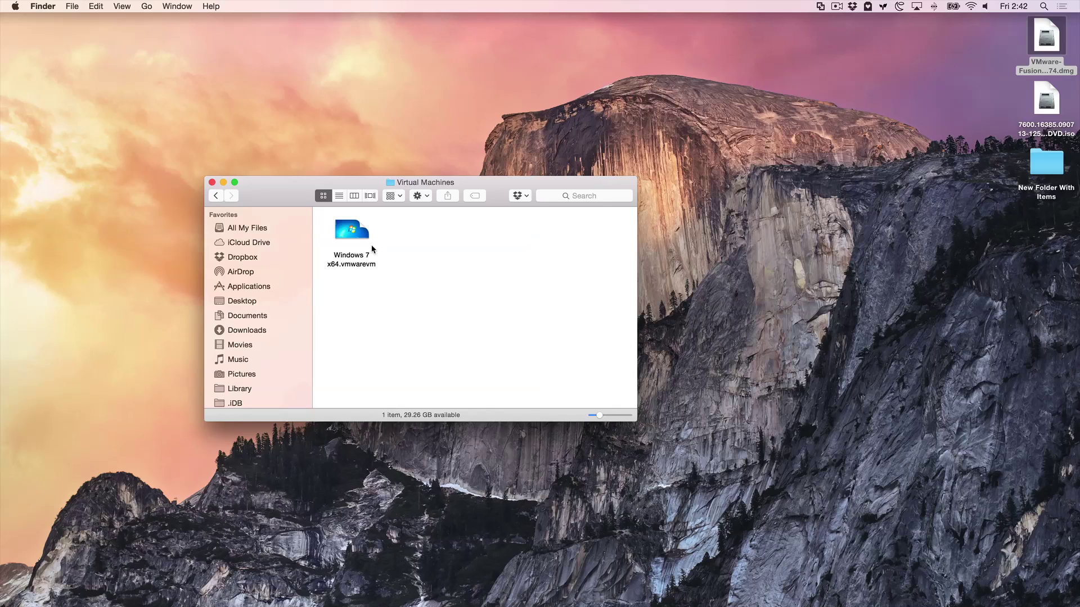
Launch Windows 7 x64.vmwarevm from Finder so Fusion resumes it to the full-screen desktop.
left_click(353, 235)
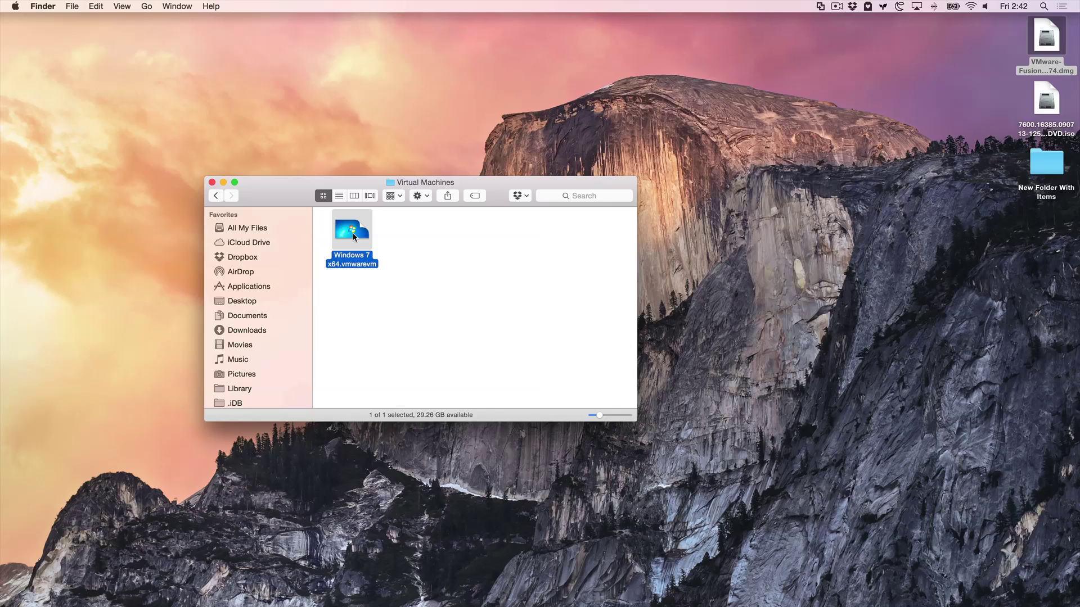
double_click(353, 235)
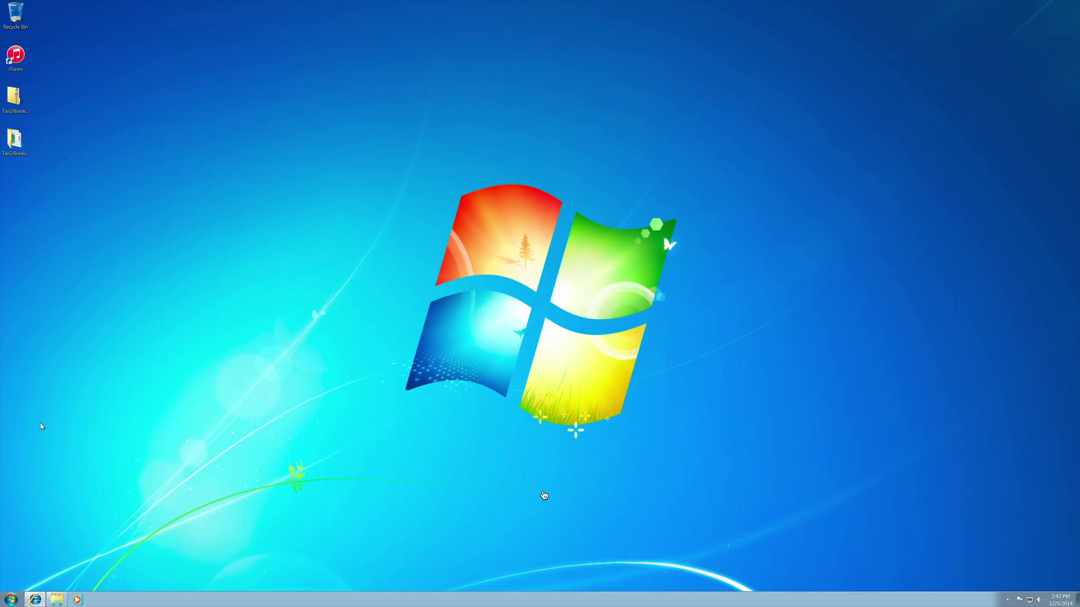
left_click_drag(217, 261, 602, 349)
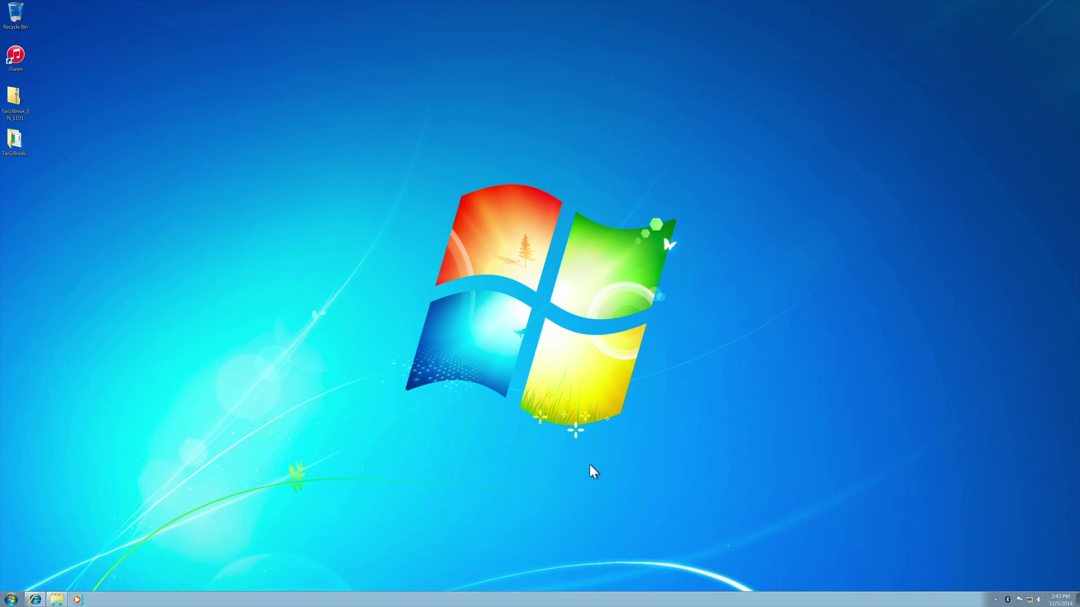